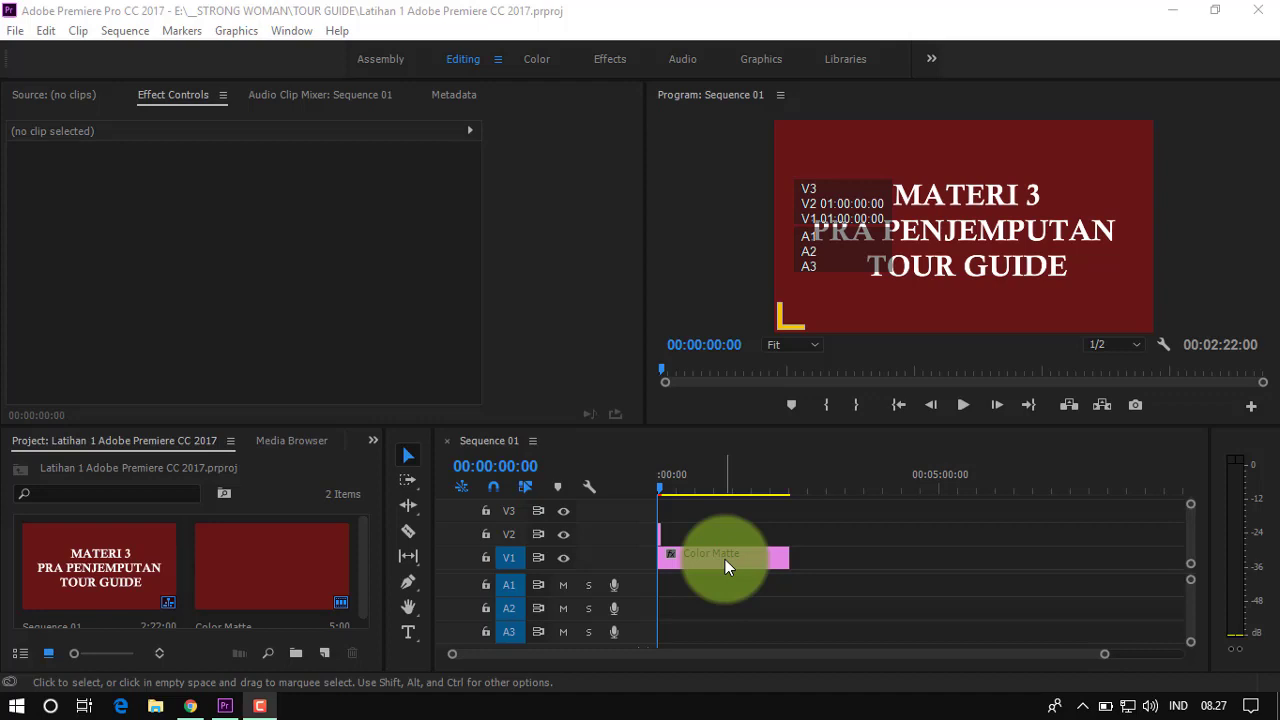
- Zoom the timeline and trim the Color Matte clip to about 5 seconds
left_click(1102, 657)
left_click_drag(1102, 657, 974, 662)
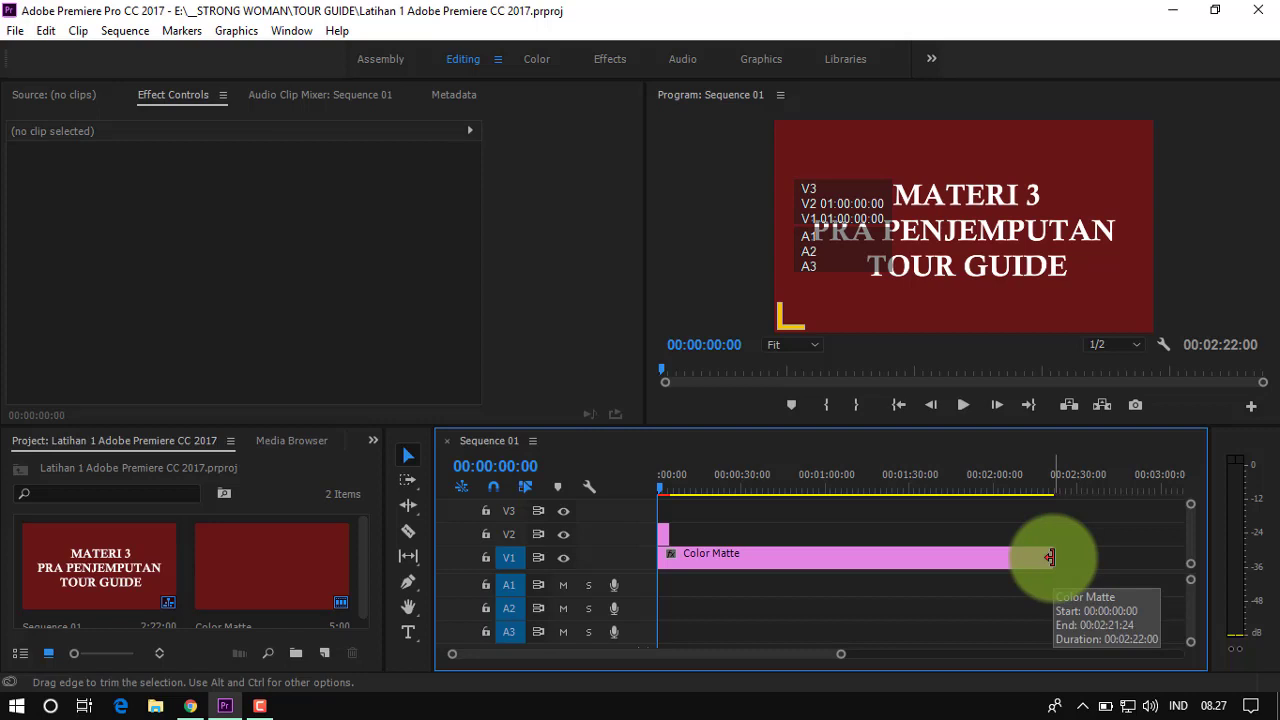
left_click_drag(1049, 557, 716, 559)
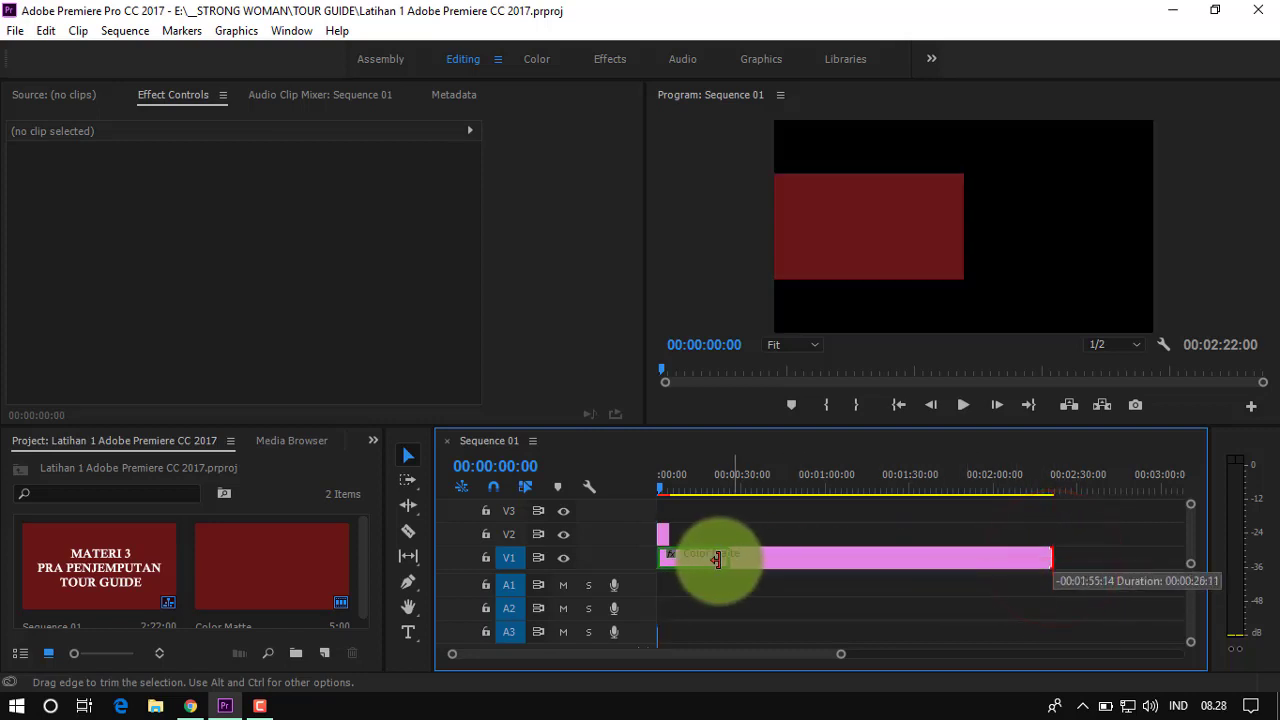
left_click_drag(716, 559, 668, 557)
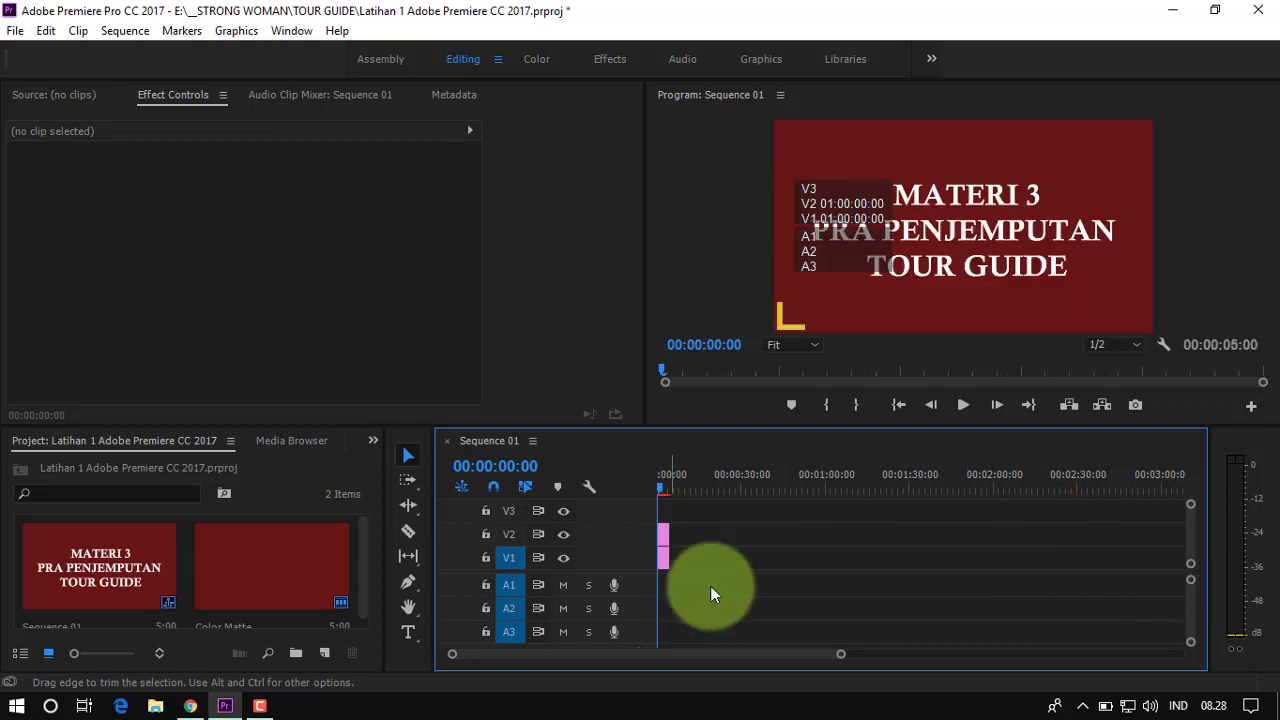
left_click(845, 660)
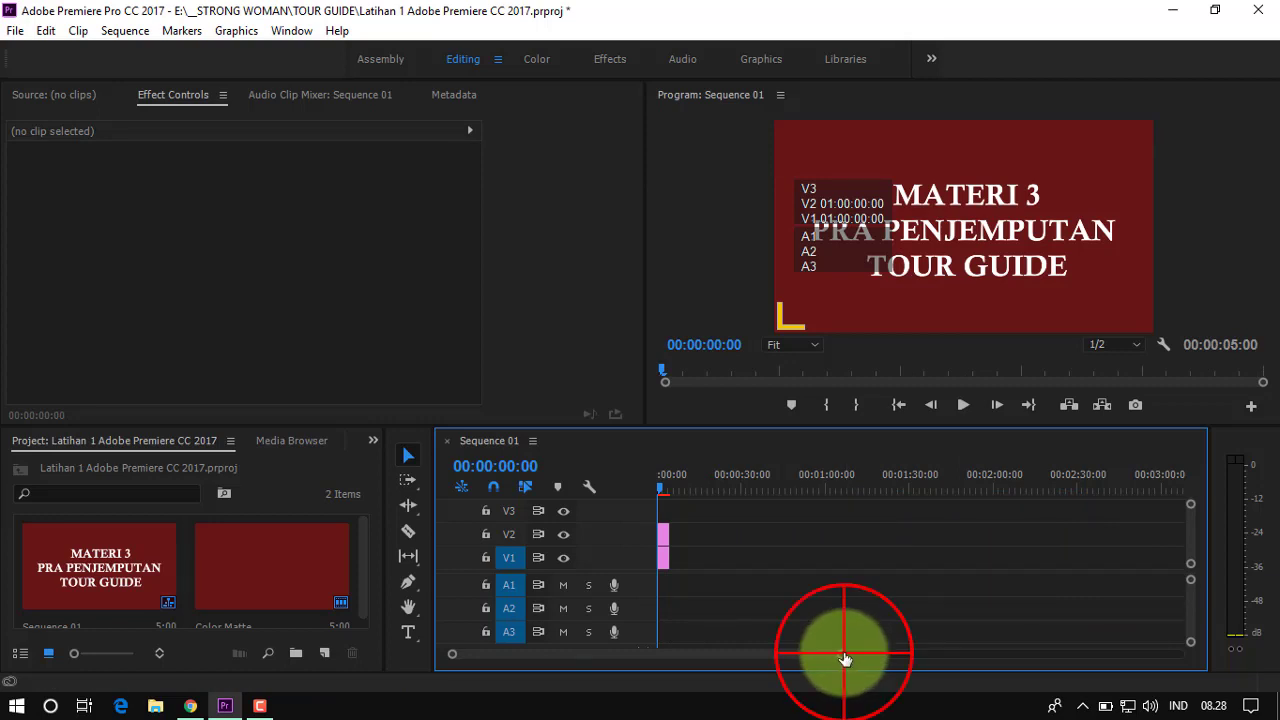
left_click_drag(845, 660, 702, 651)
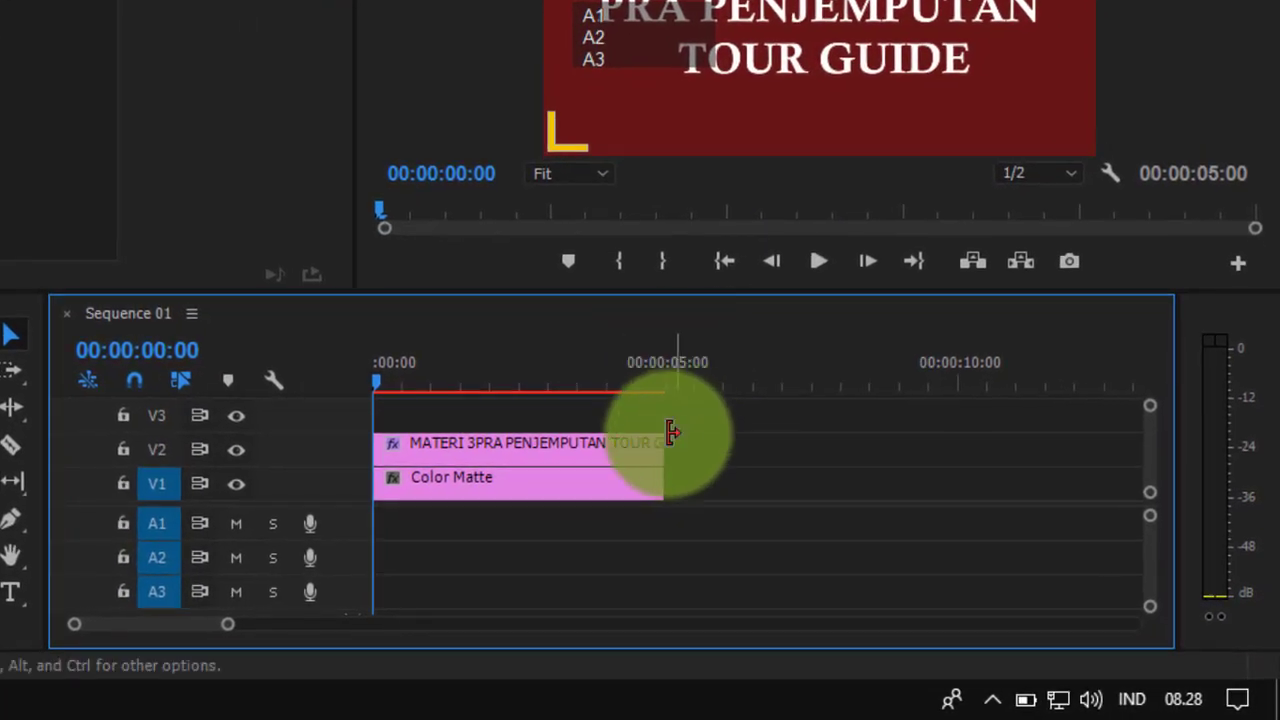
- Trim the V2 title and V1 Color Matte so both end at 00:00:02:12
left_click_drag(656, 444, 566, 444)
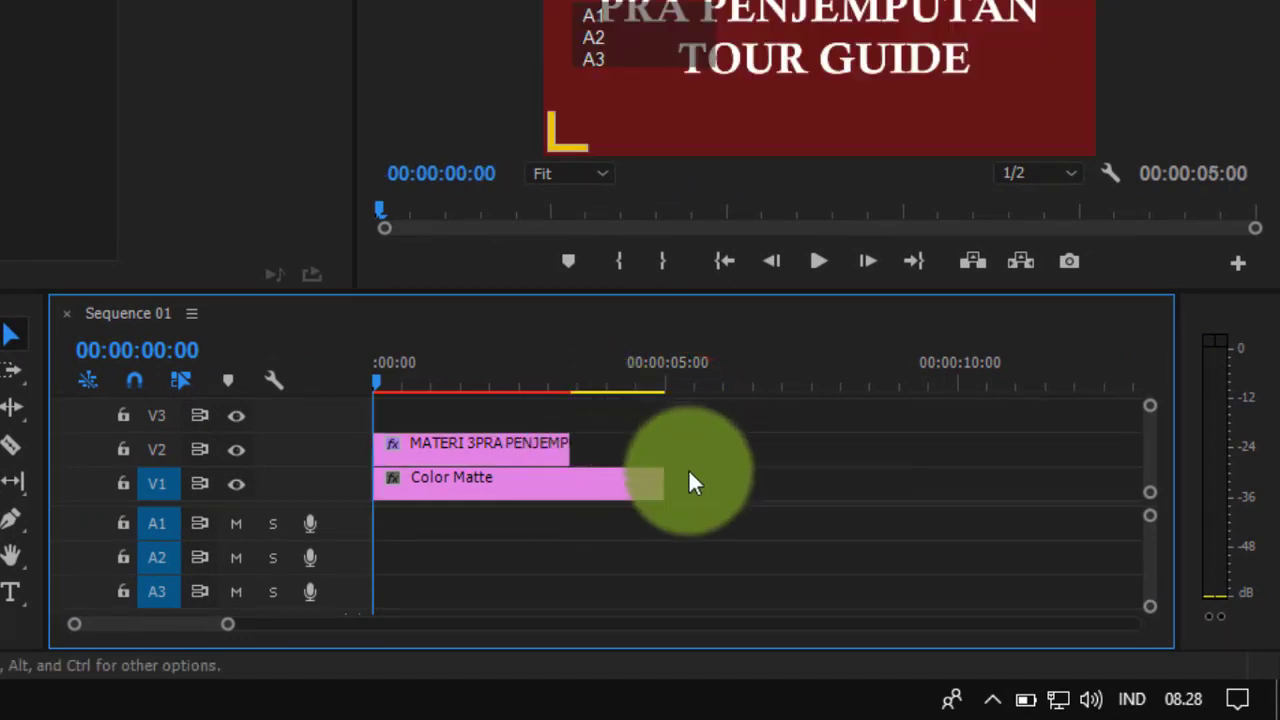
left_click_drag(656, 482, 566, 488)
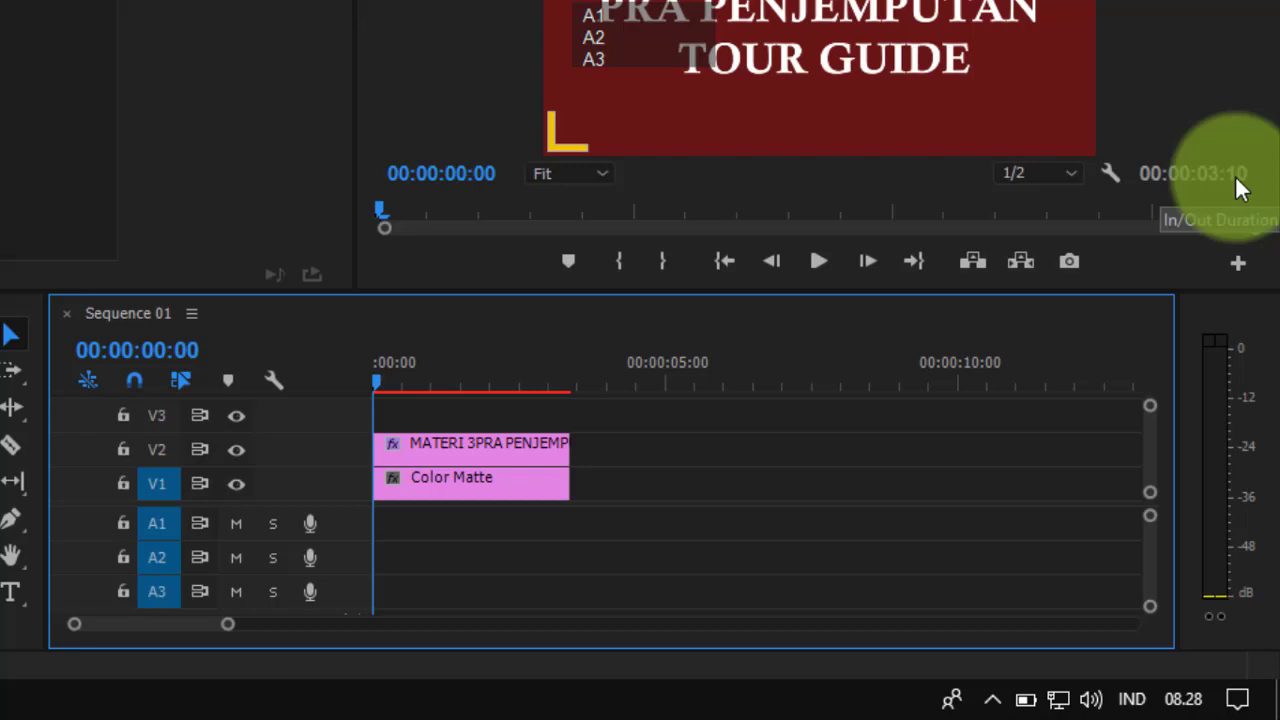
left_click(1237, 188)
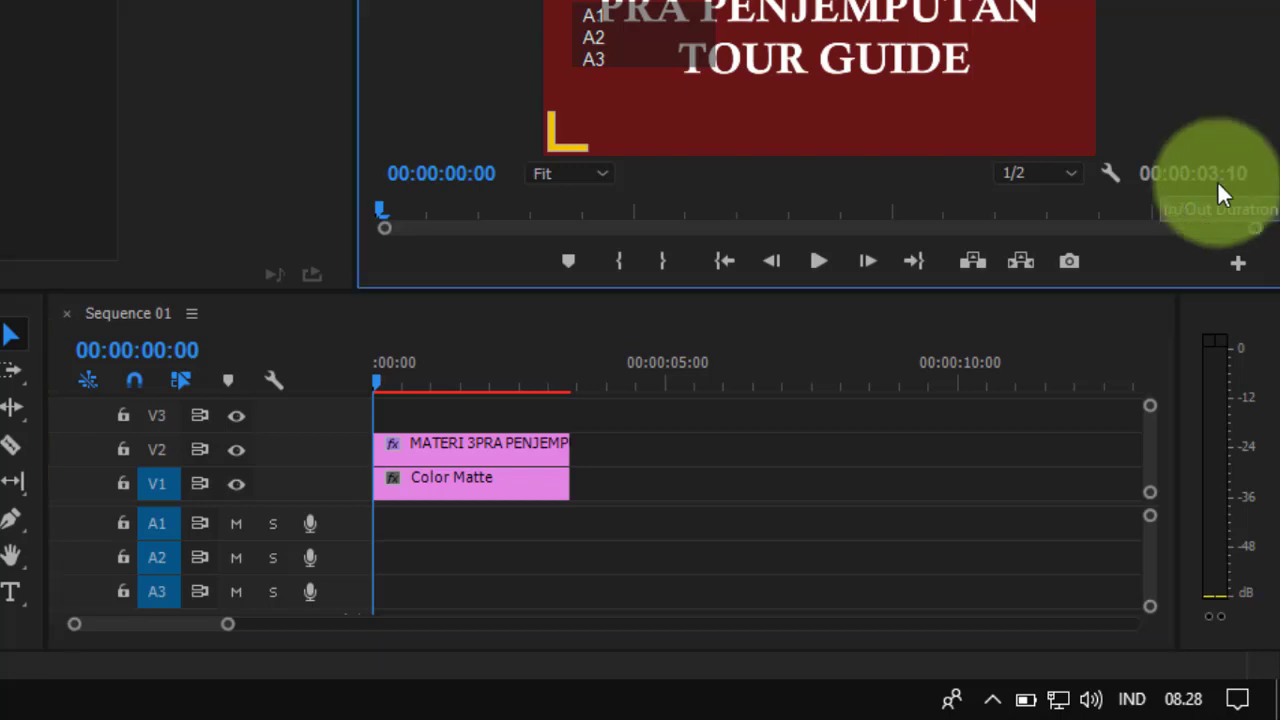
left_click_drag(566, 446, 514, 447)
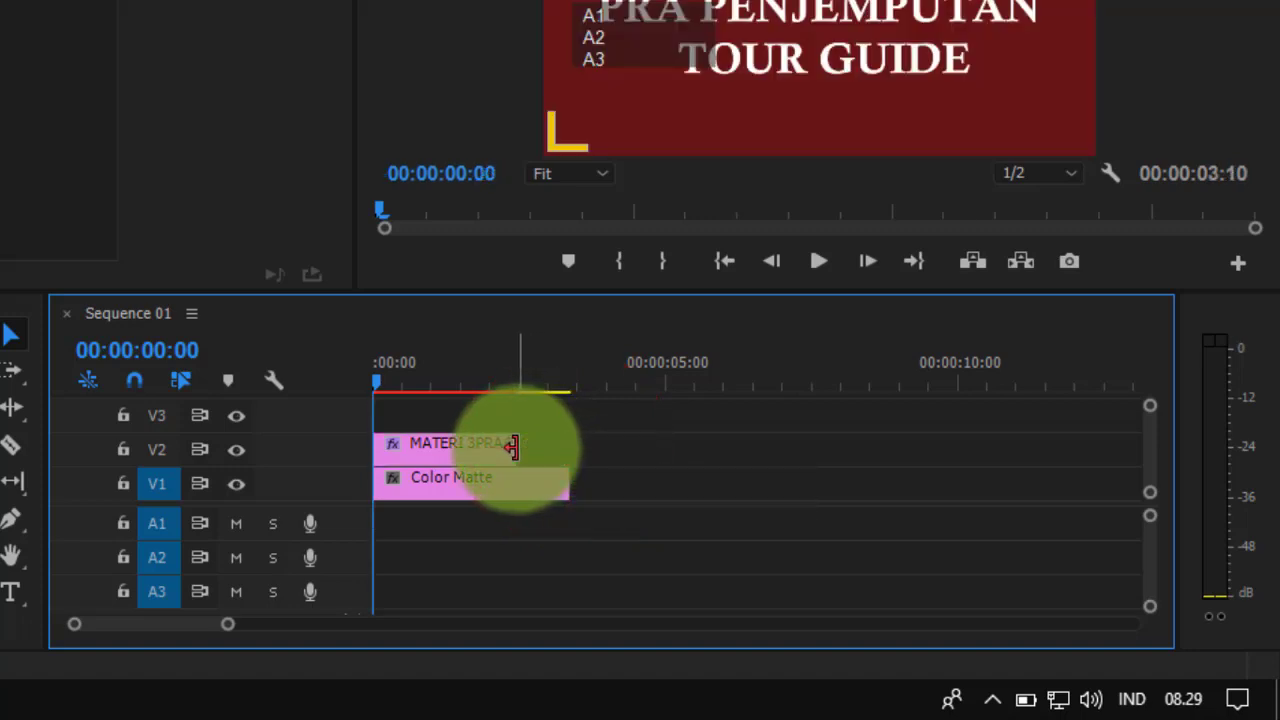
left_click_drag(566, 487, 521, 487)
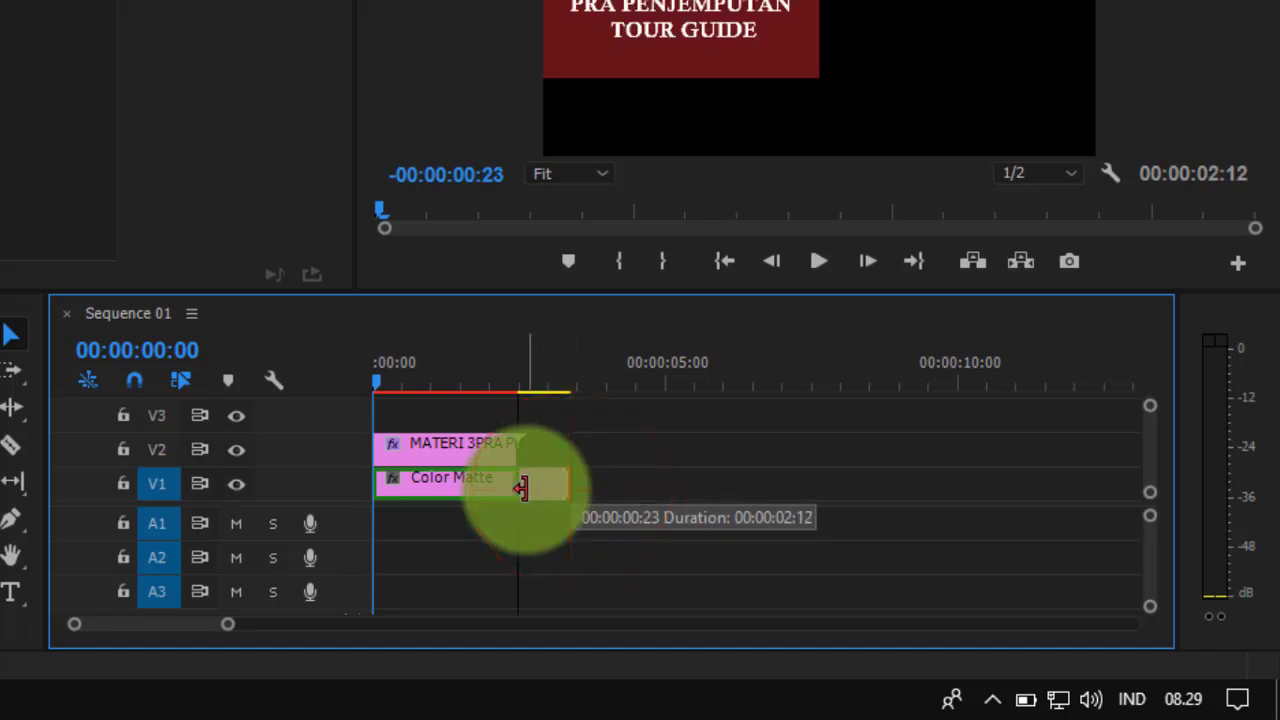
left_click_drag(521, 487, 521, 487)
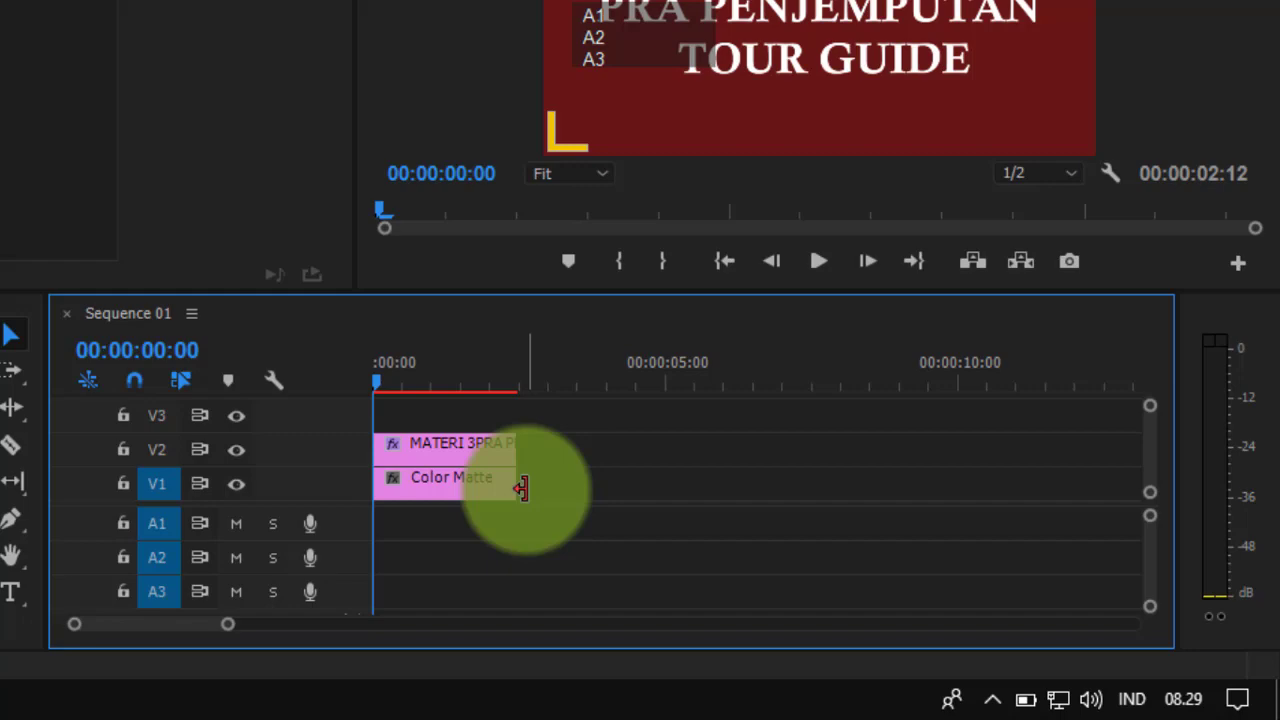
left_click(816, 263)
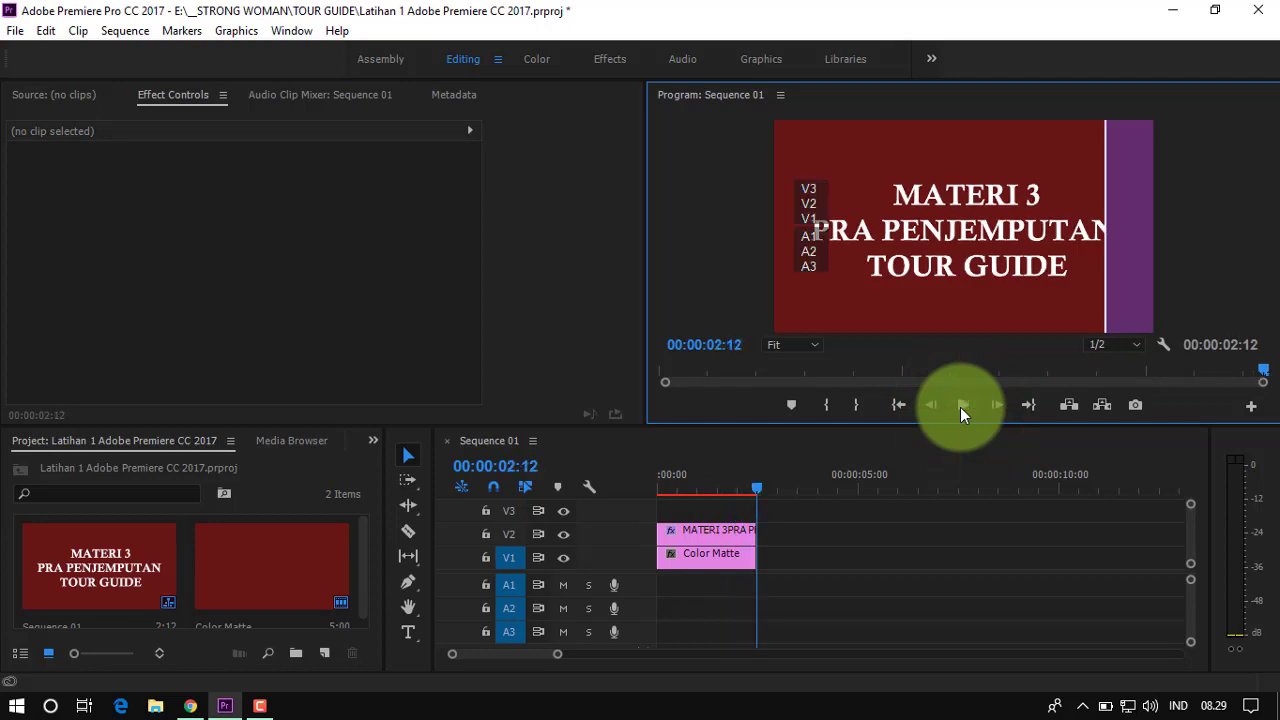
left_click(960, 407)
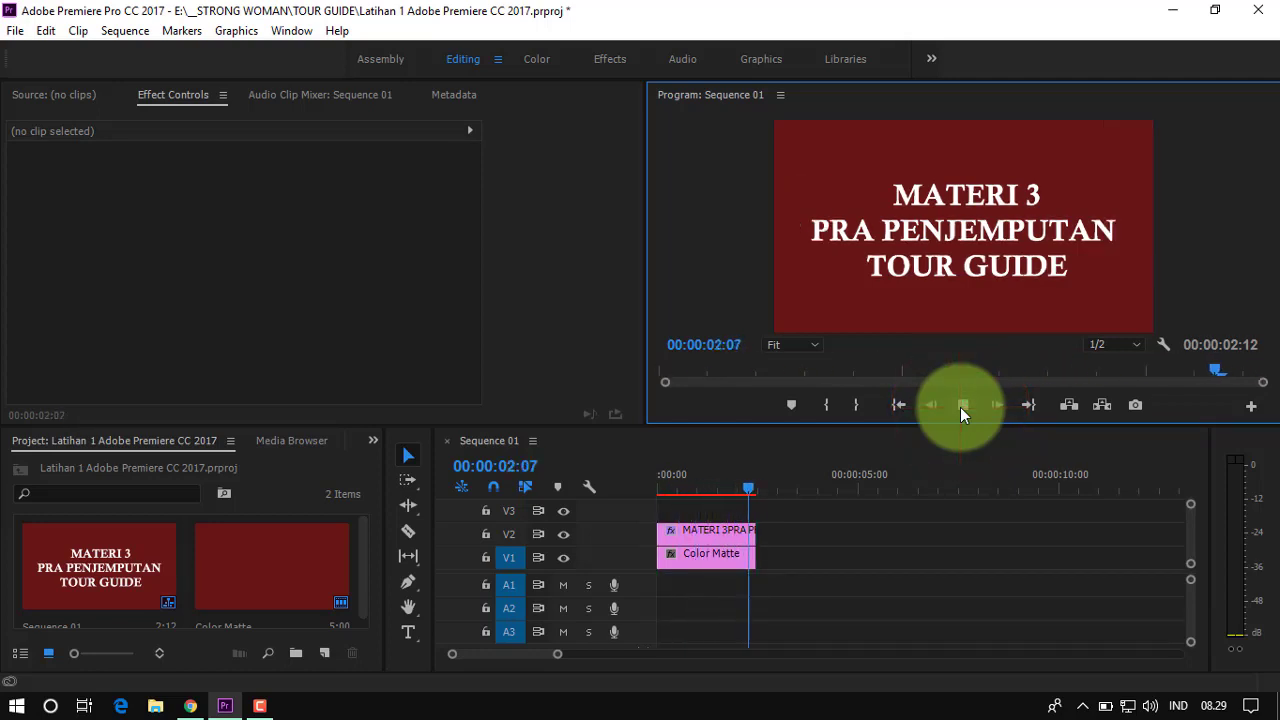
left_click(960, 407)
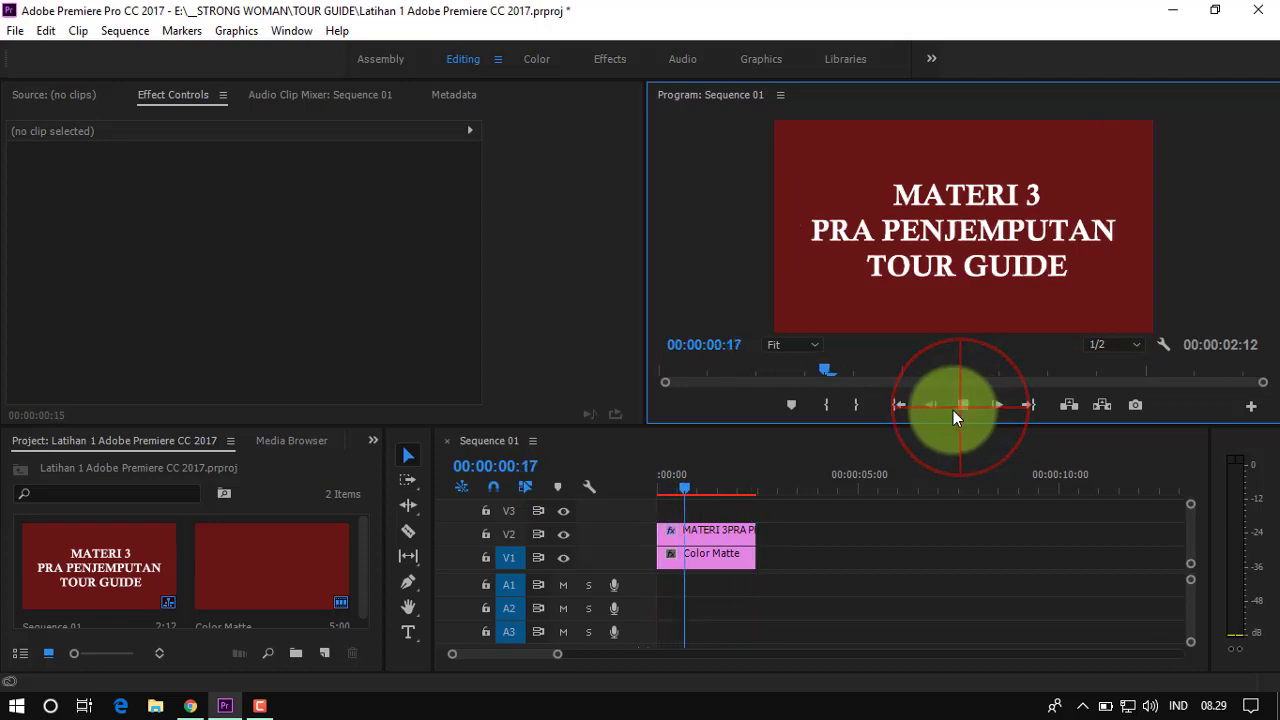
left_click(960, 406)
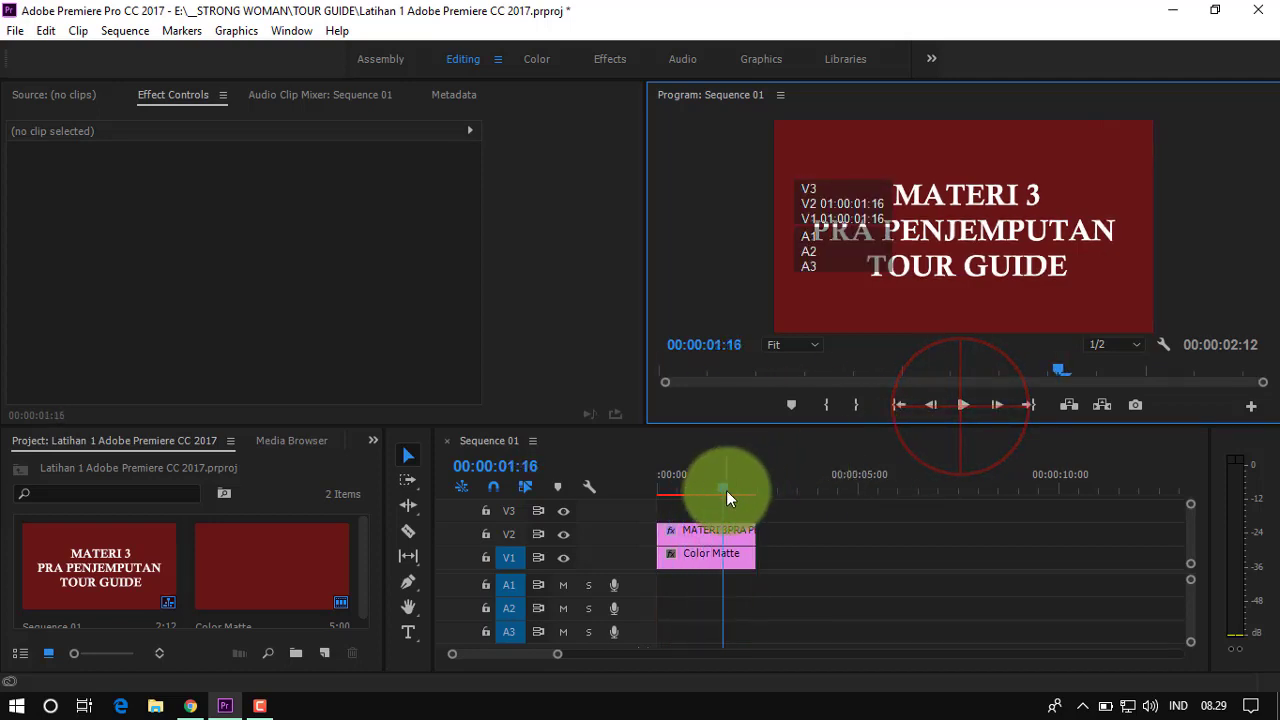
left_click_drag(725, 490, 655, 489)
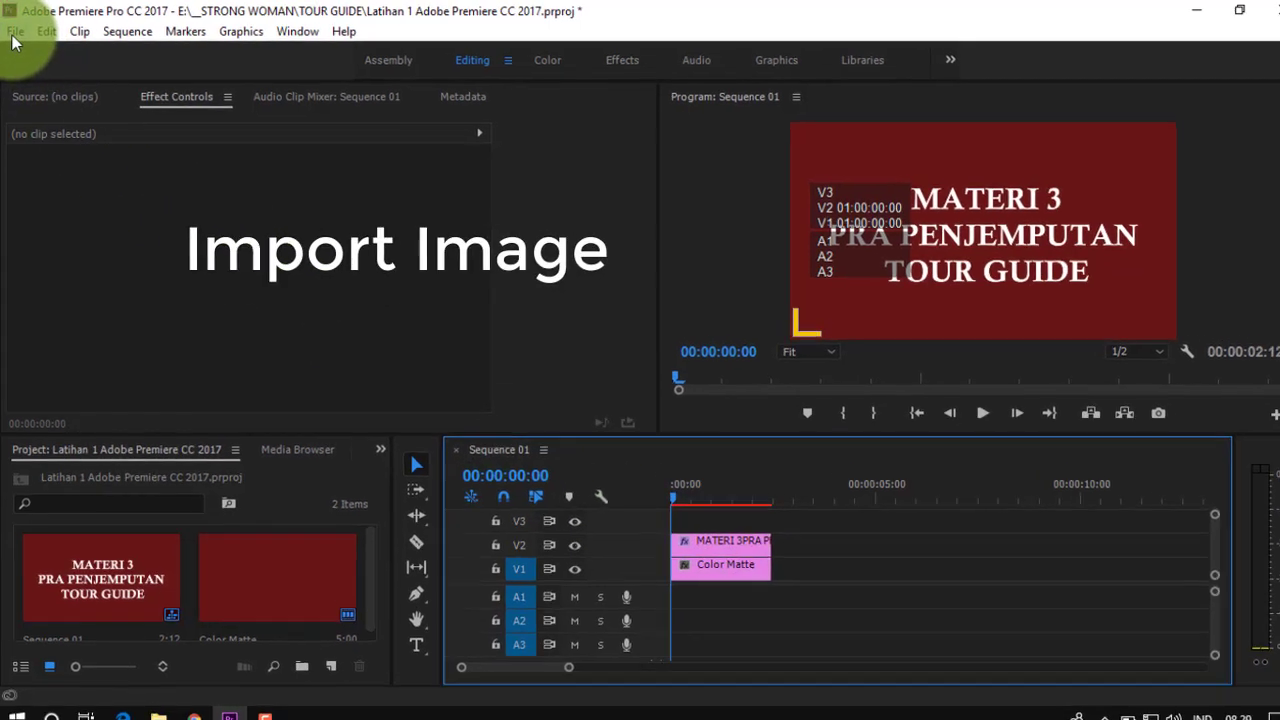
- Import logo-visit-jawa-tengah.png through File > Import
left_click(13, 34)
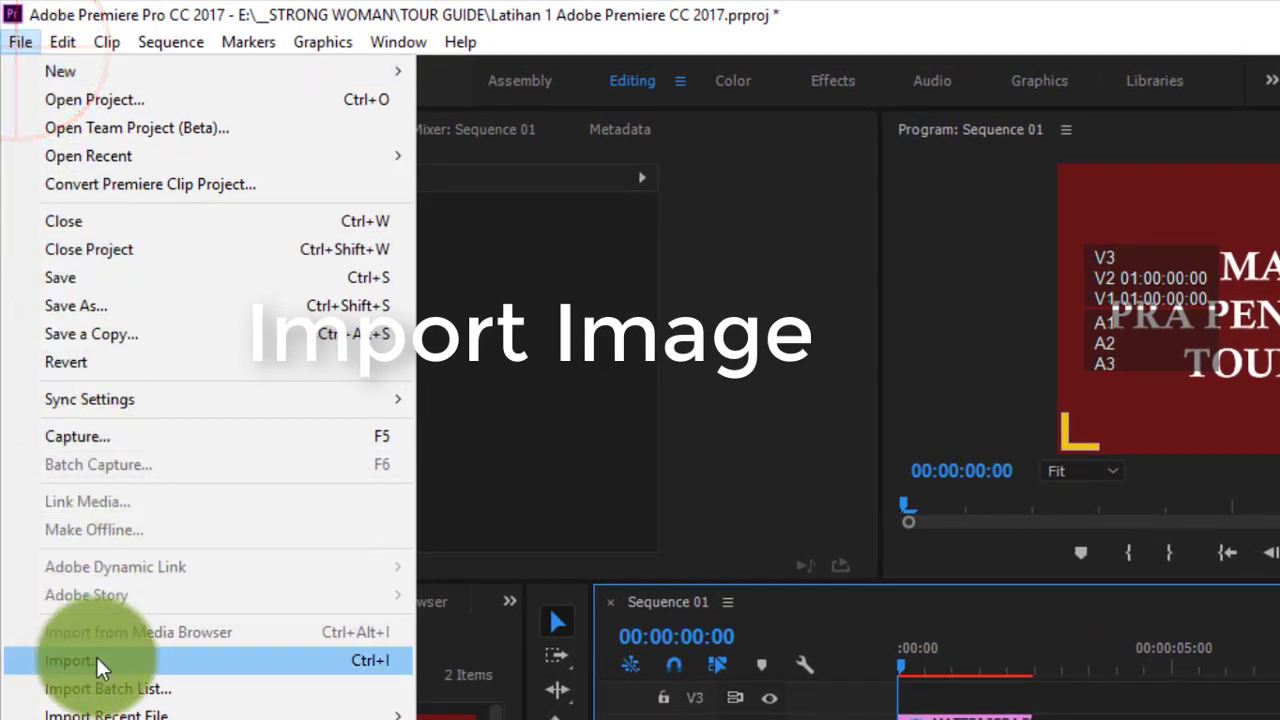
left_click(272, 660)
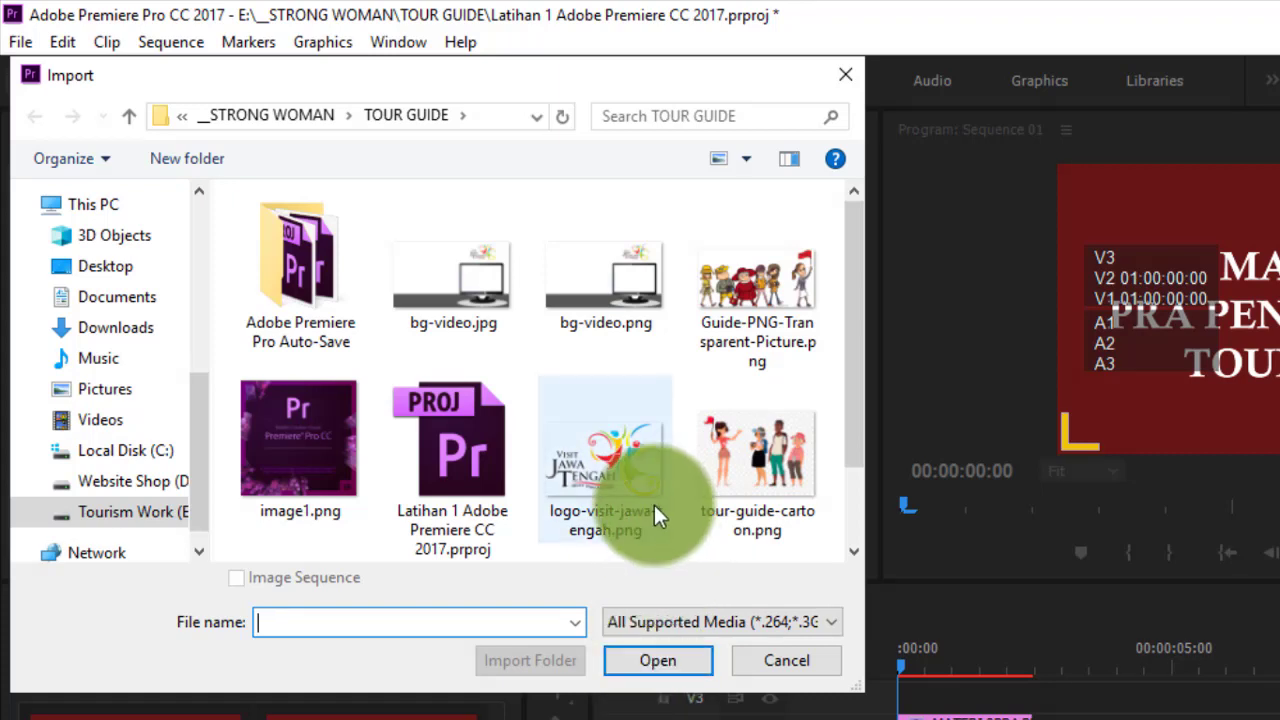
left_click(654, 505)
left_click(660, 657)
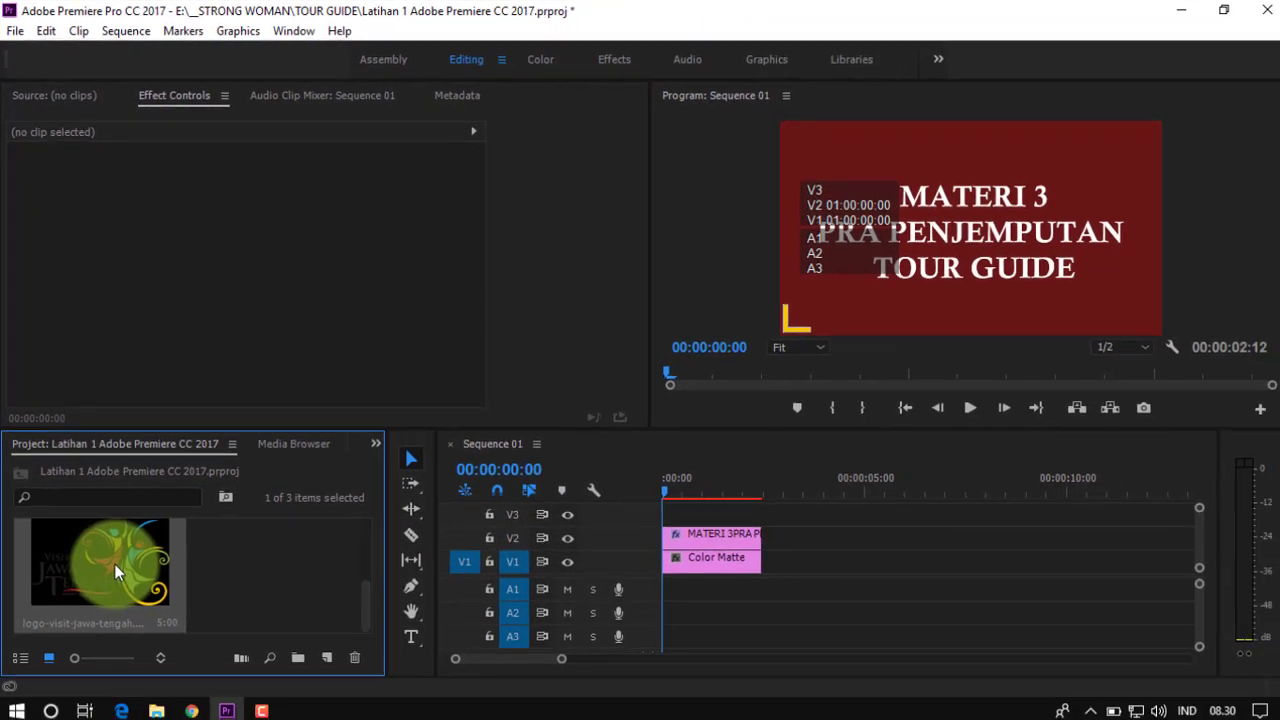
- Place the logo on V1 after the matte, trim it to about 2:13, preview, and select it
mouse_move(114, 560)
left_mouse_down()
mouse_move(783, 572)
mouse_move(770, 575)
left_mouse_up()
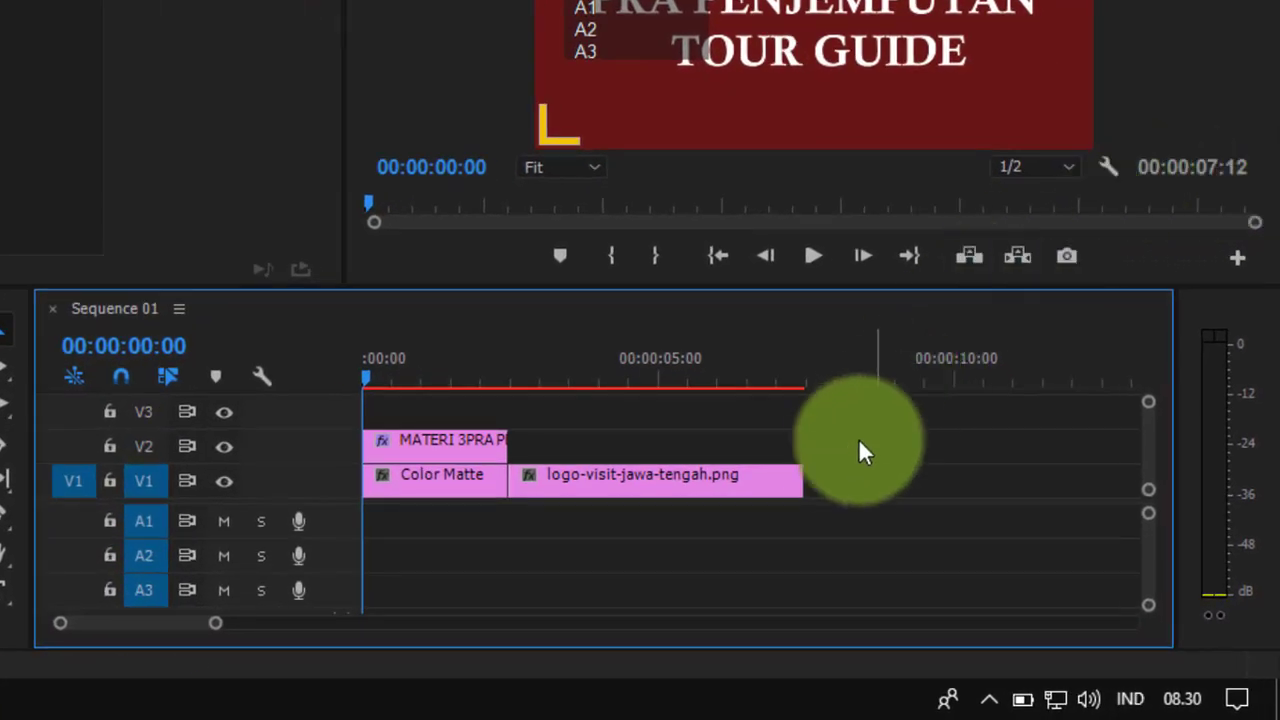
left_click_drag(800, 489, 650, 489)
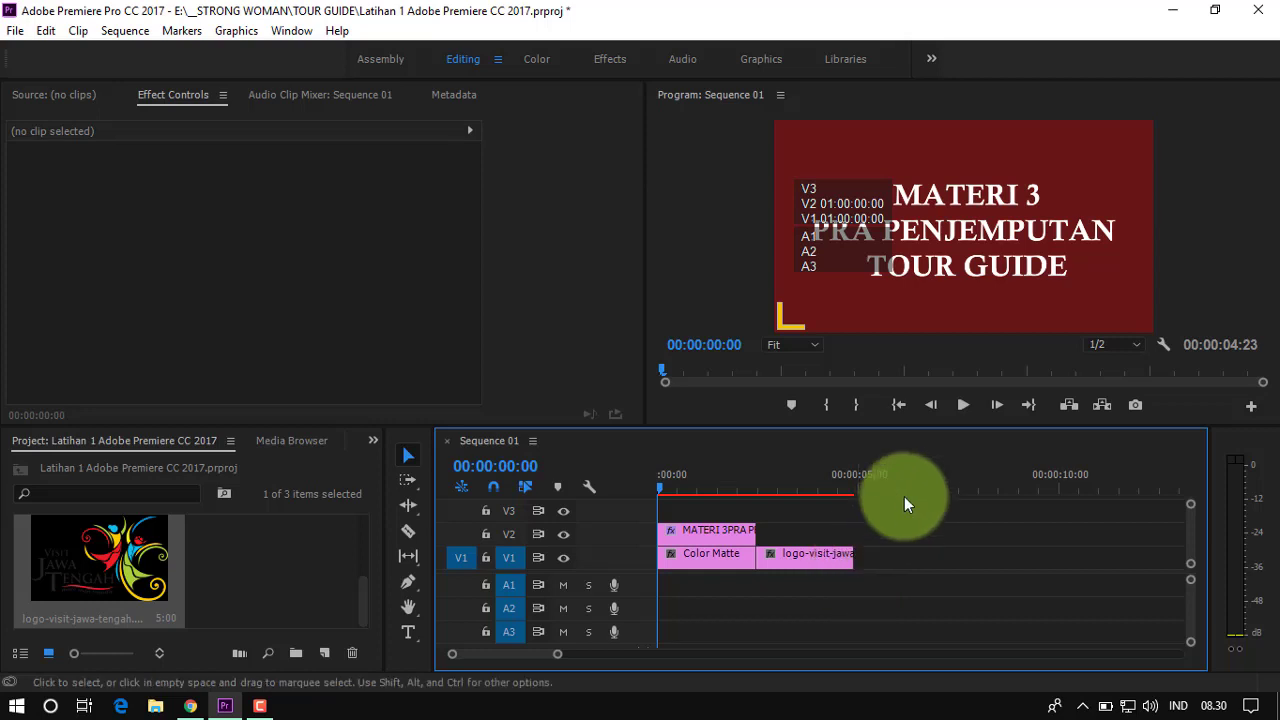
left_click(963, 405)
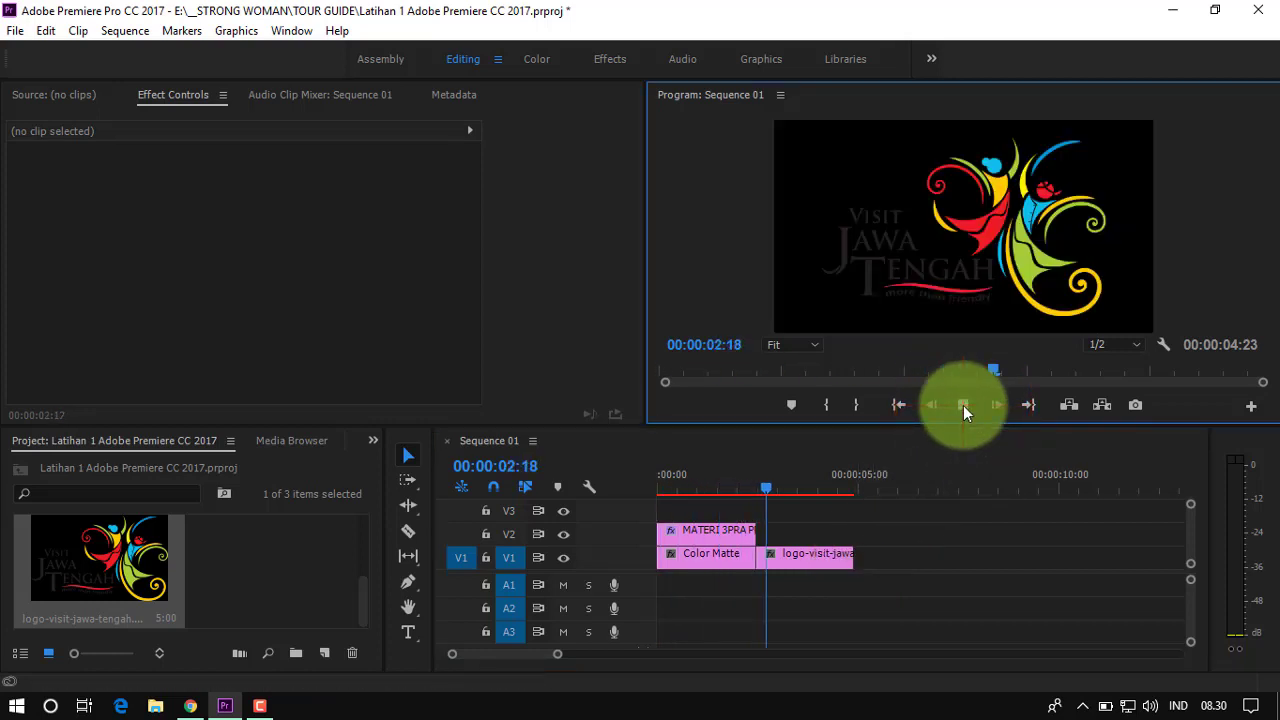
left_click(963, 405)
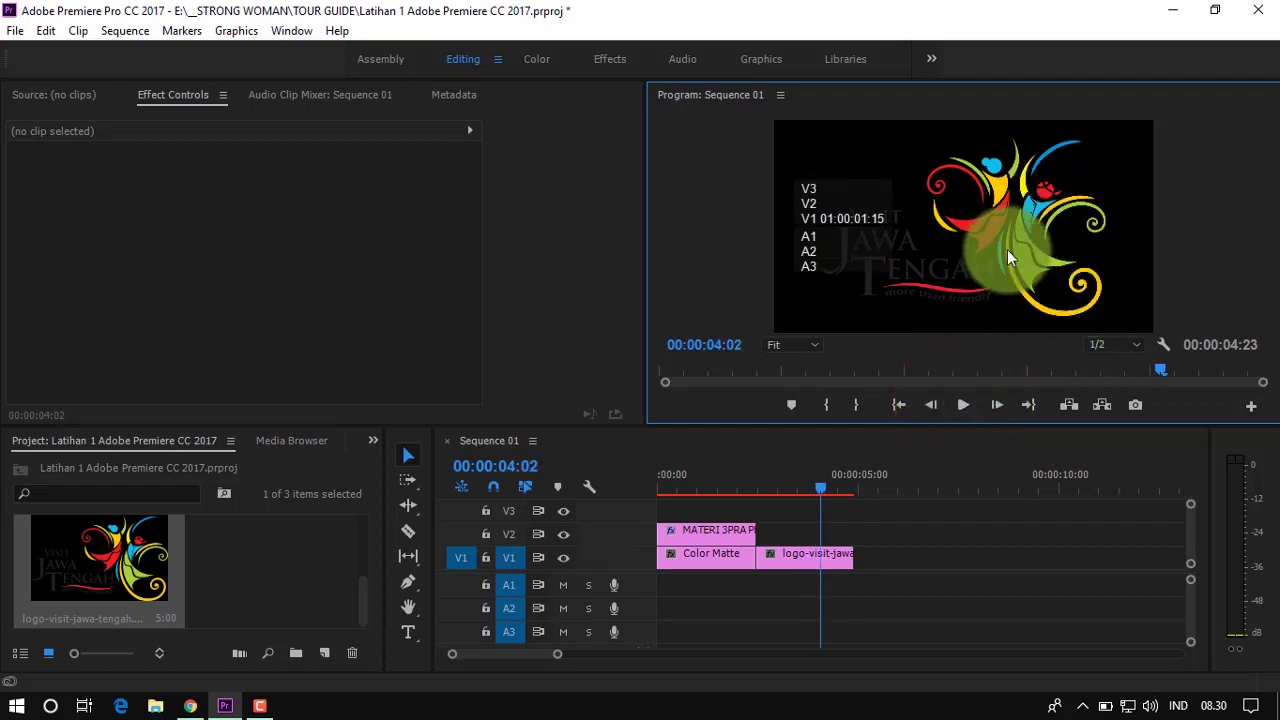
left_click(802, 559)
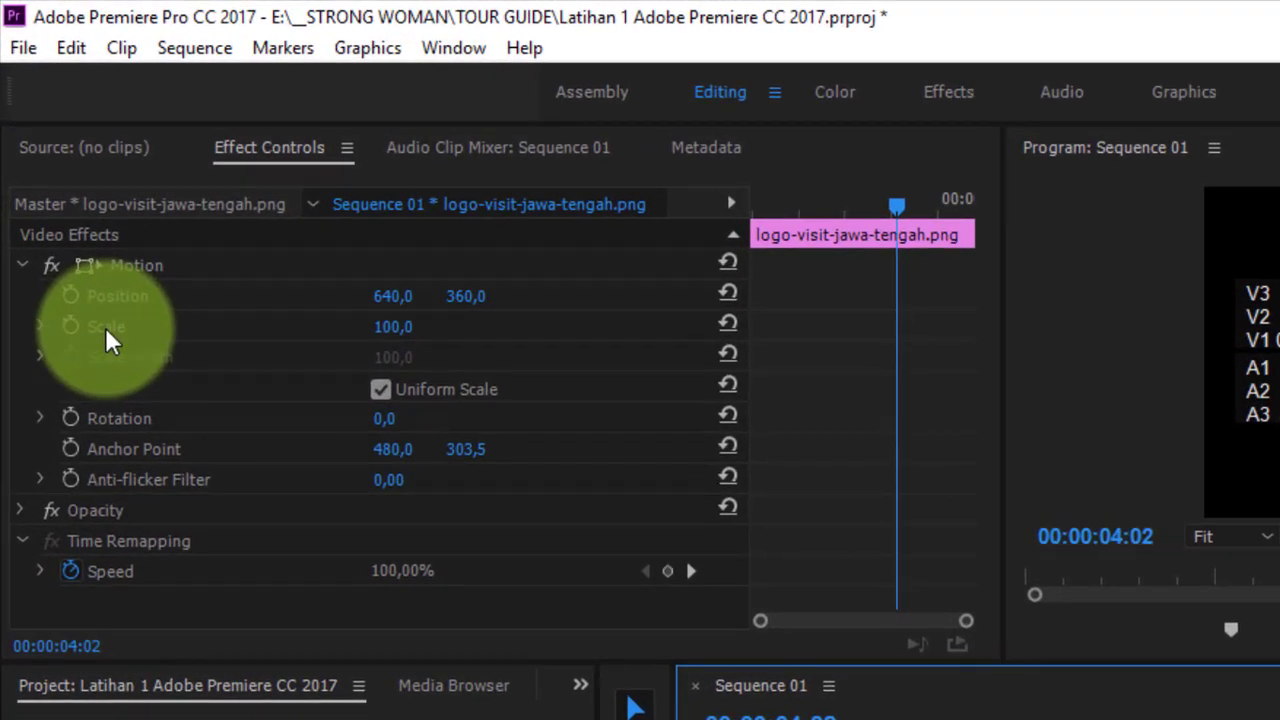
- Scale the Visit Jawa Tengah logo down to 58,2 in the Program monitor
left_click(105, 327)
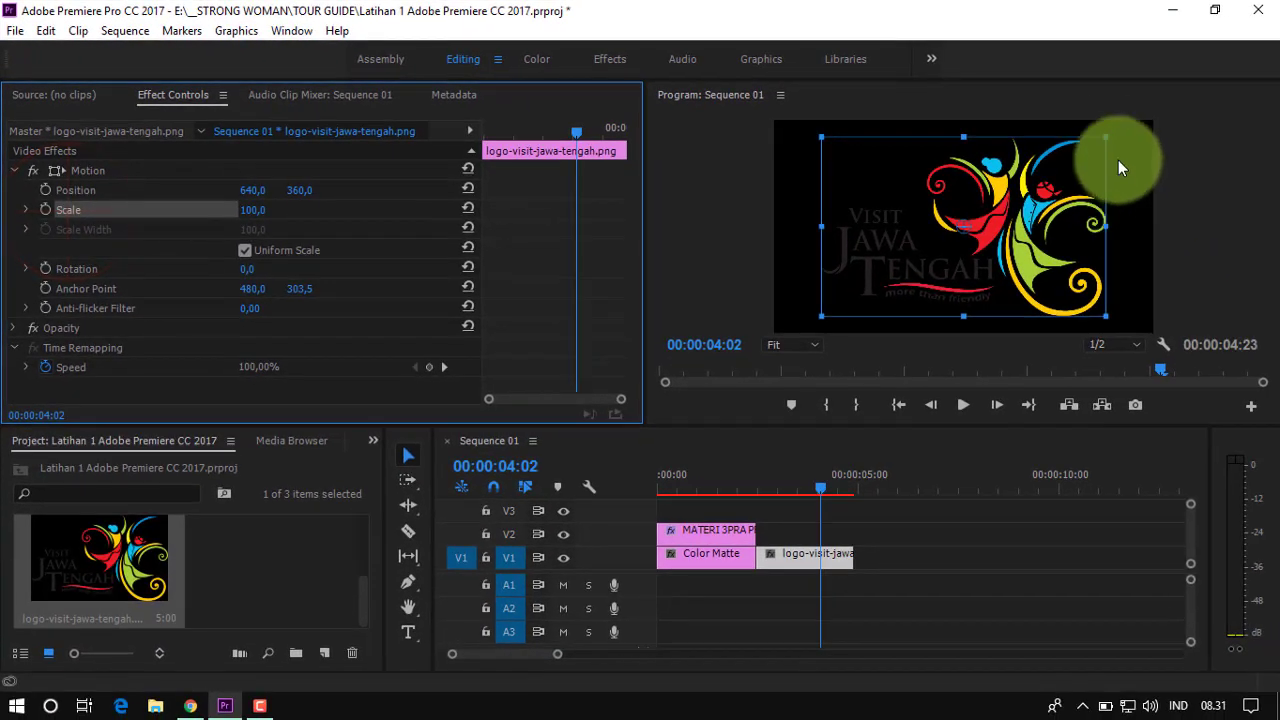
left_click_drag(1193, 148, 1151, 173)
left_click_drag(1067, 160, 1050, 174)
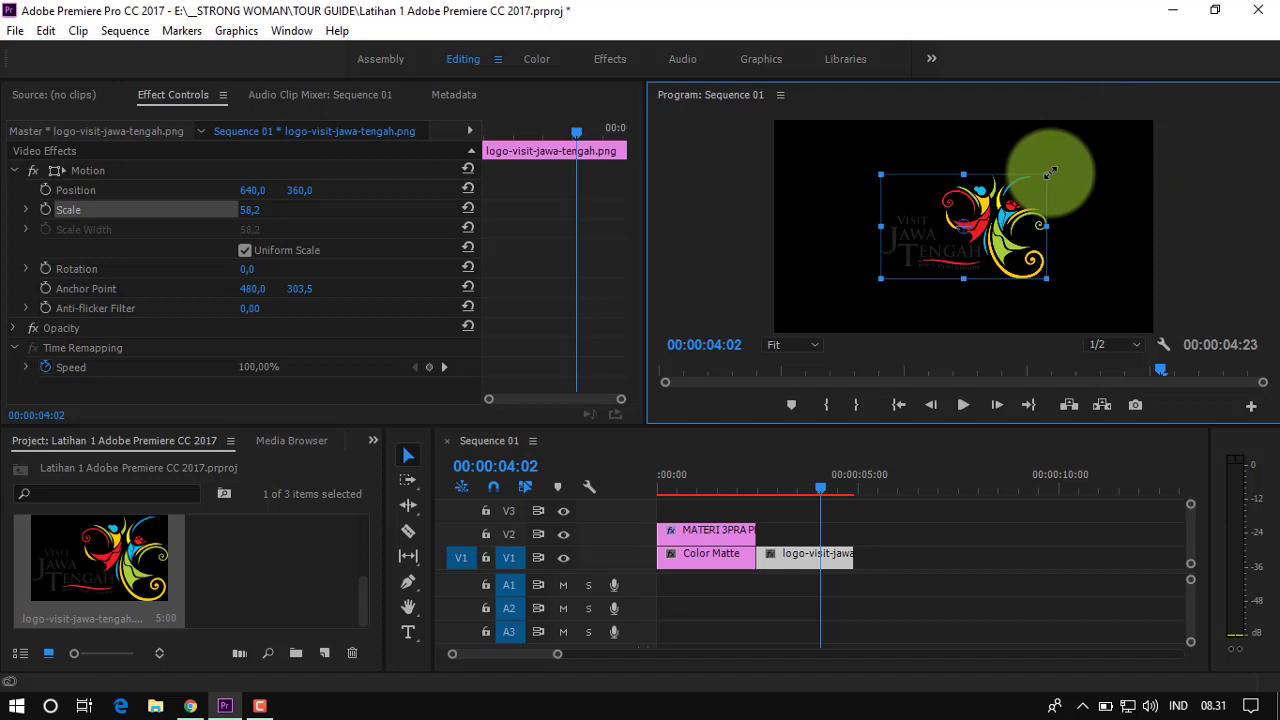
left_click(929, 537)
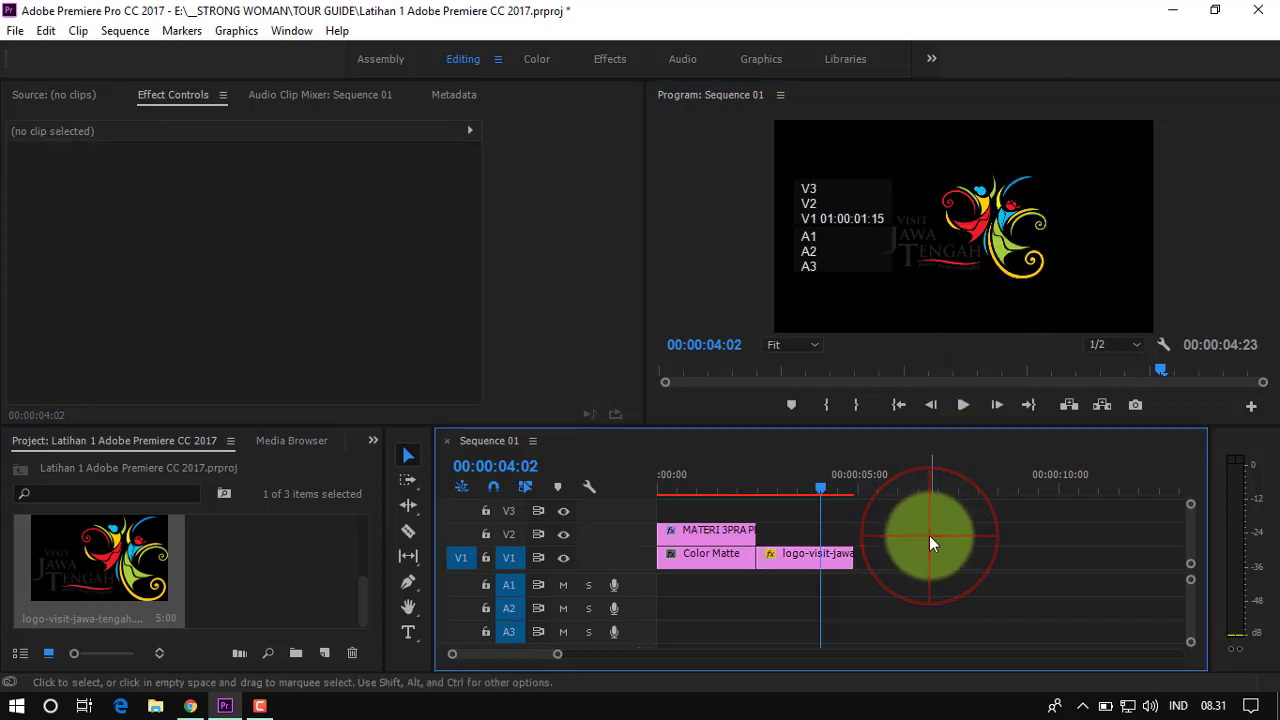
- Play the sequence from the start to check the smaller logo, then rewind
left_click(821, 488)
left_click_drag(820, 488, 655, 497)
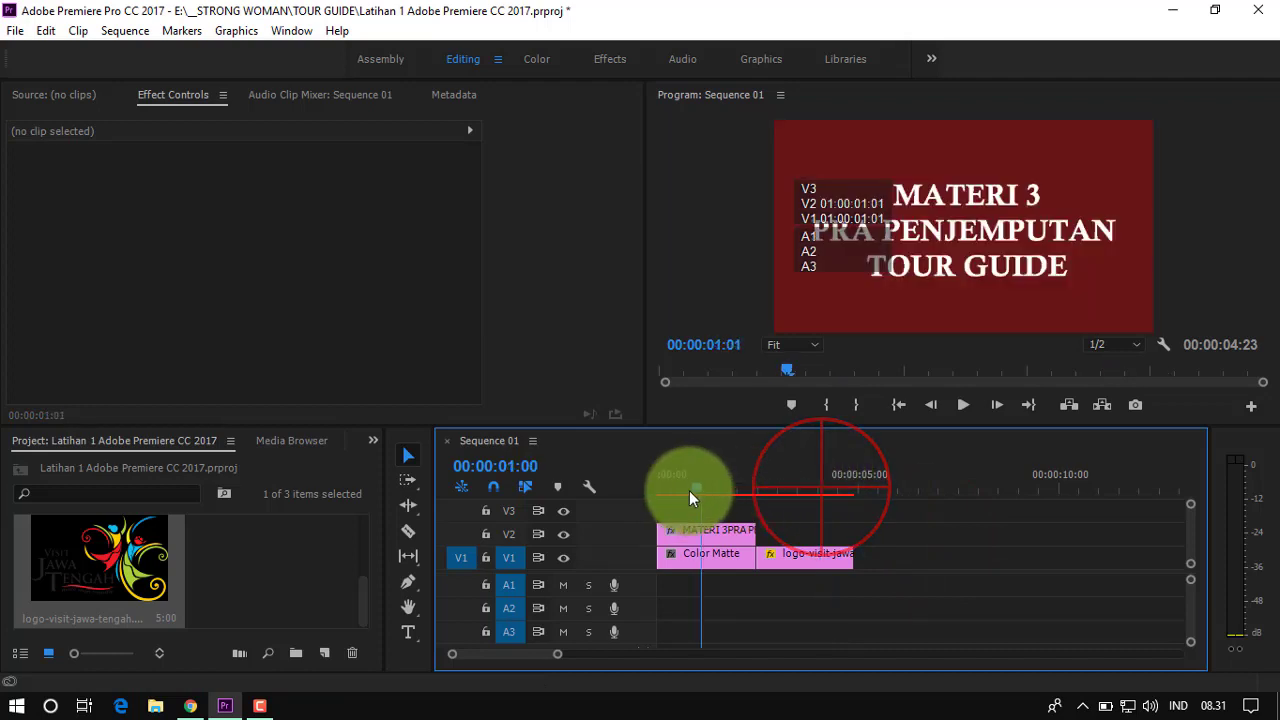
left_click(962, 405)
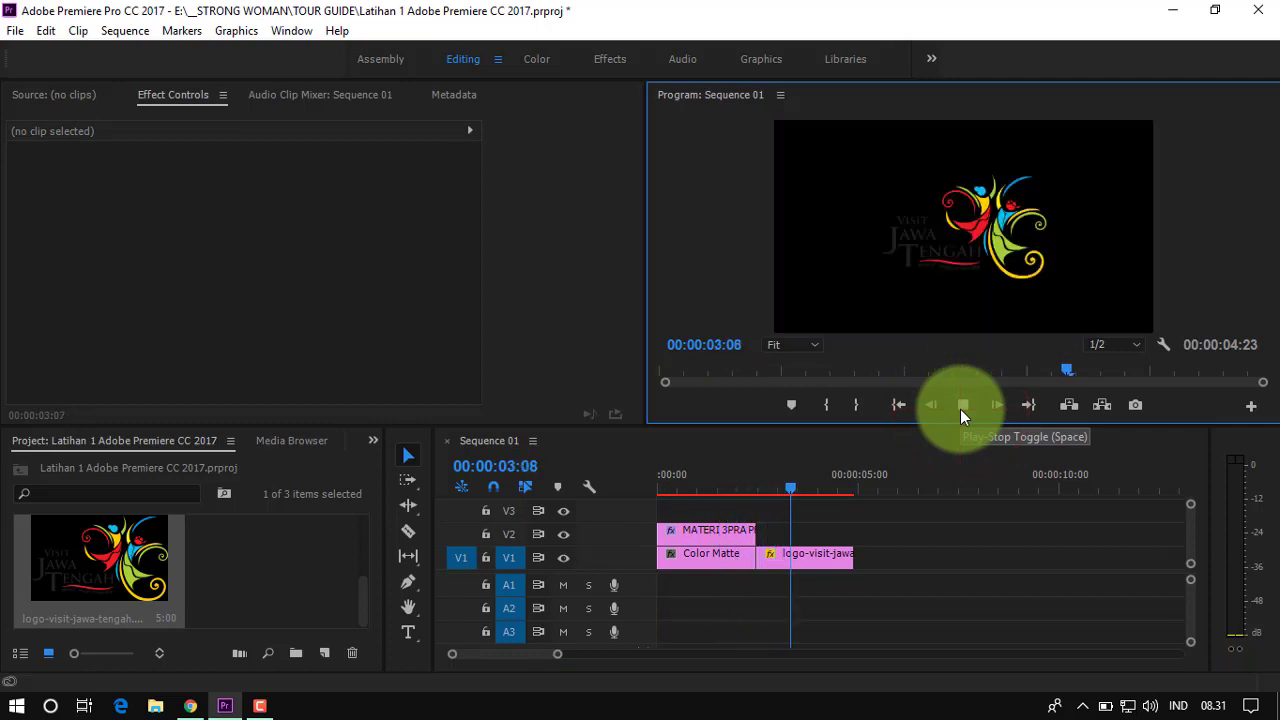
left_click(960, 409)
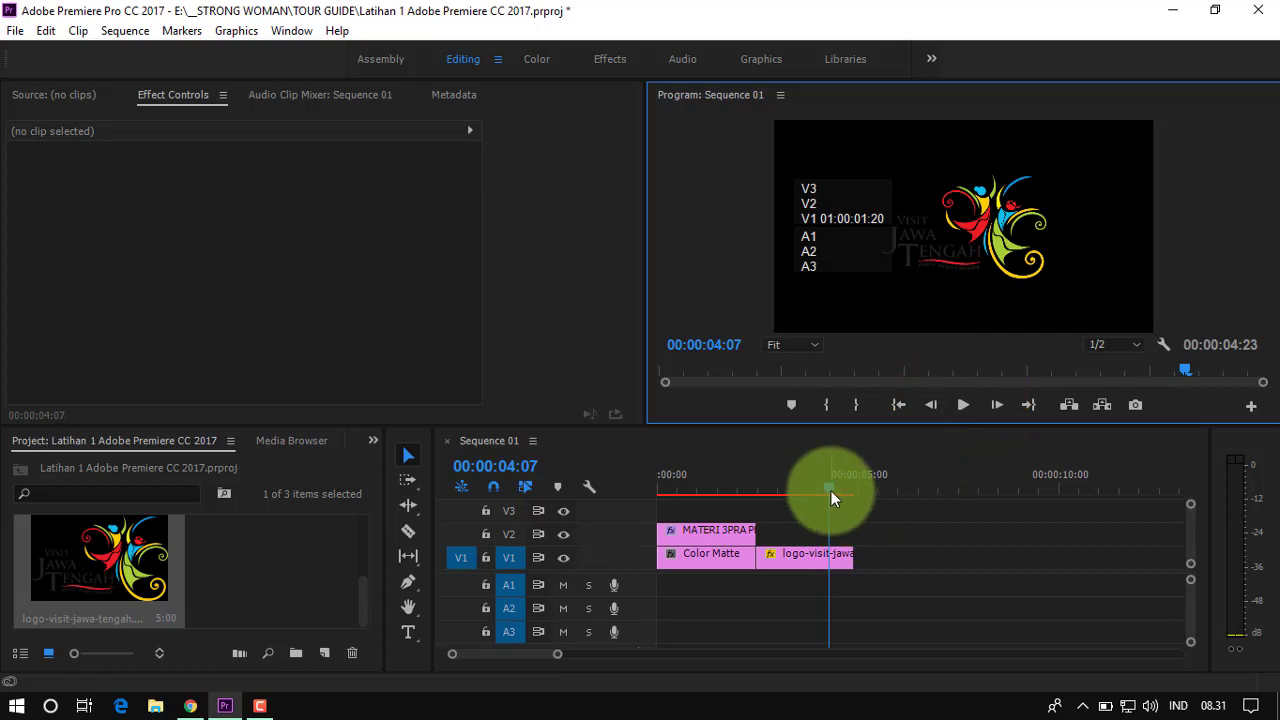
left_click_drag(831, 488, 658, 492)
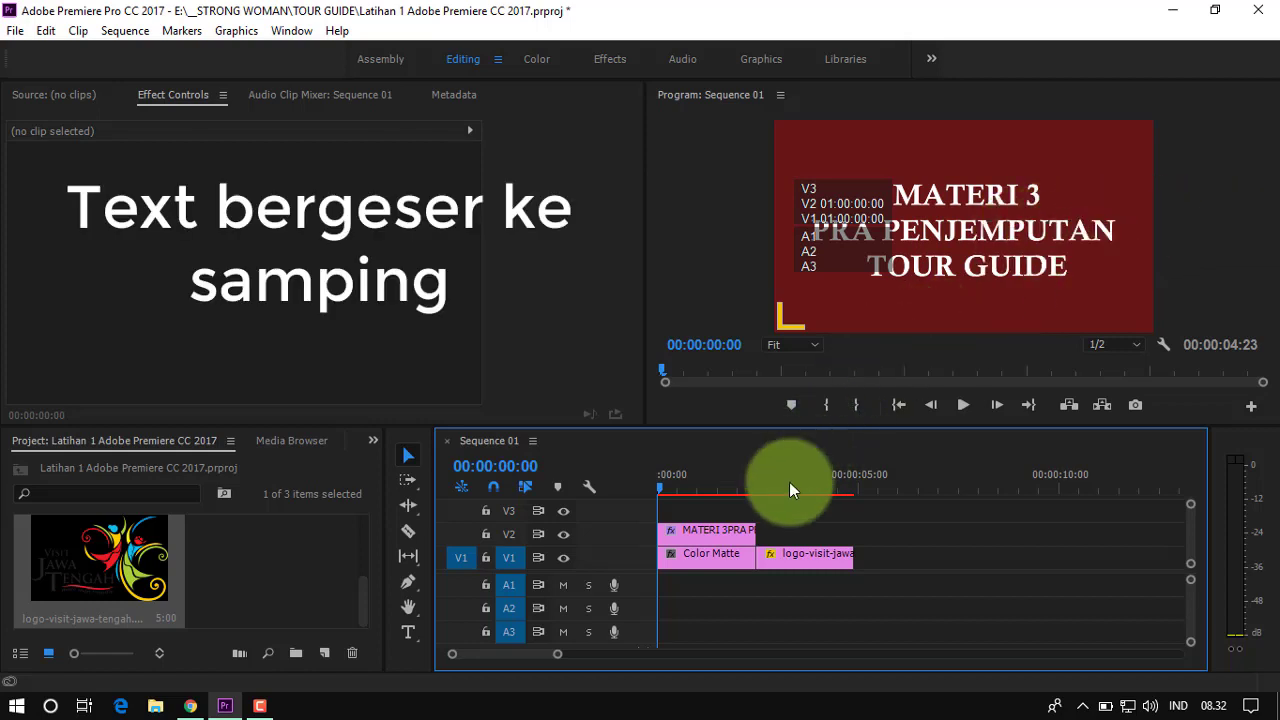
- Add a starting Position keyframe on the MATERI 3 title at 00:00:00:08
left_click(721, 532)
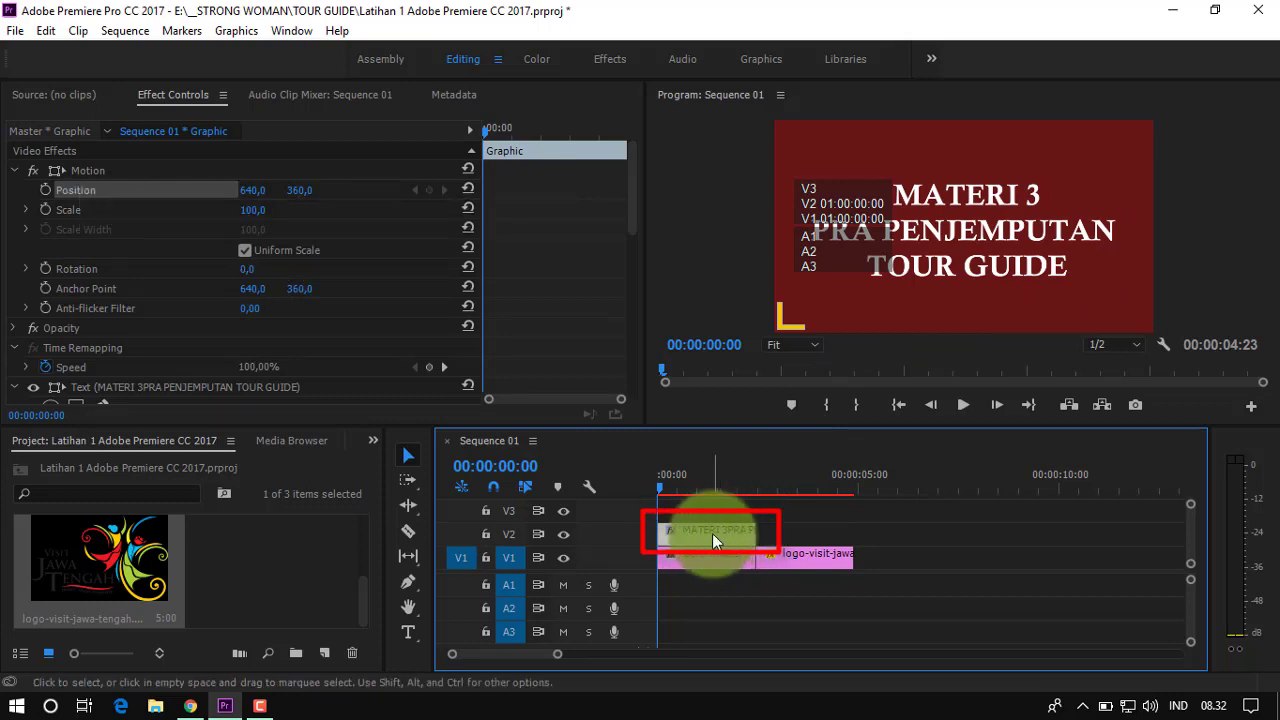
left_click(712, 533)
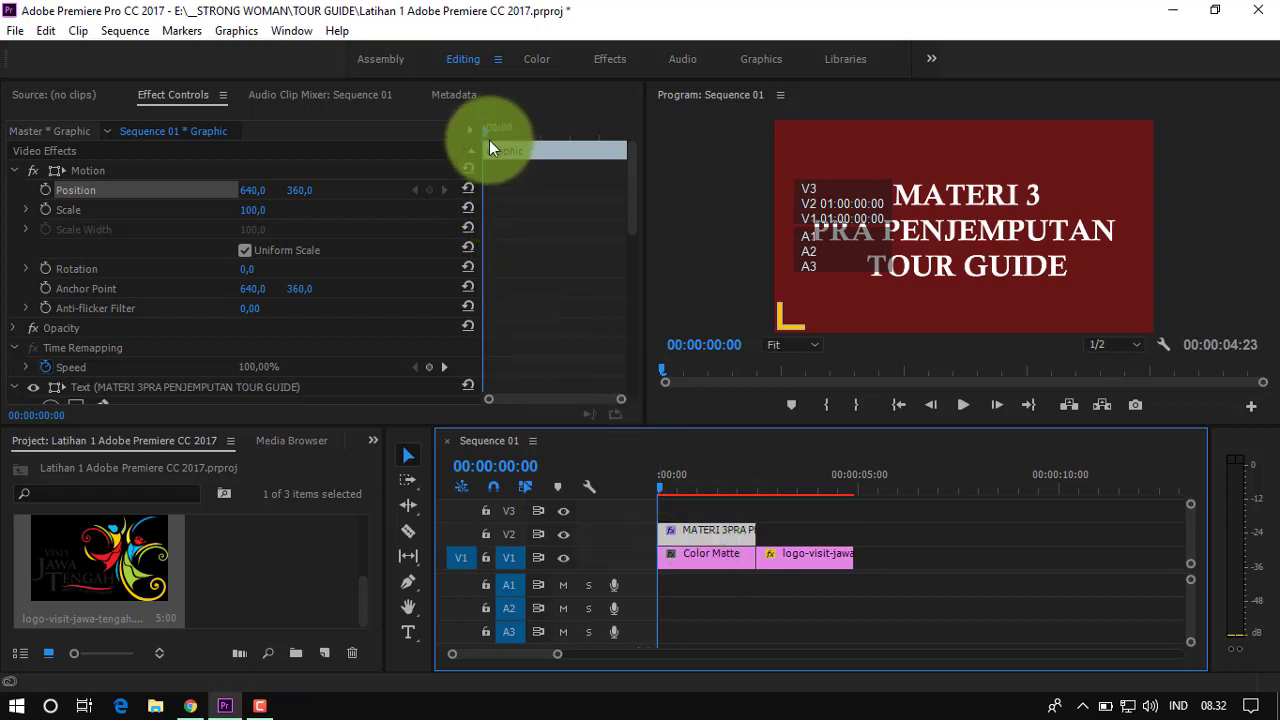
left_click_drag(485, 129, 503, 141)
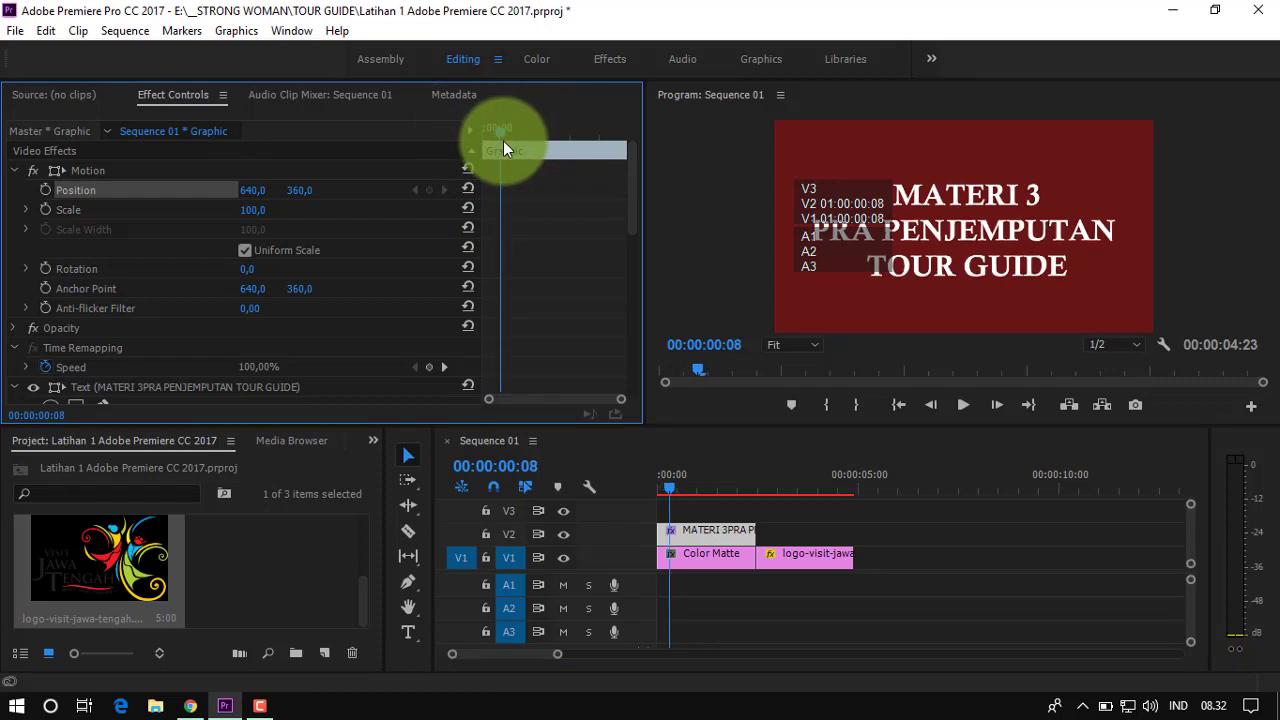
left_click(46, 189)
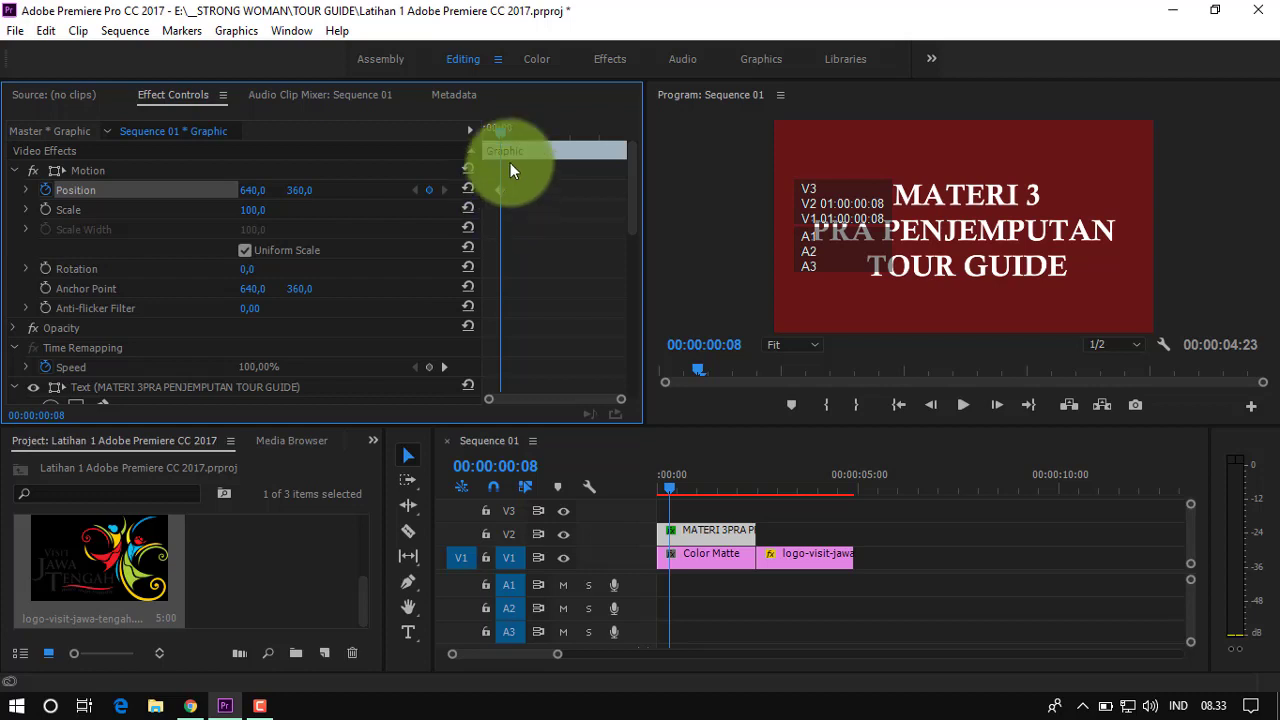
- At 00:00:02:06 set the title's Position X to 1810,0, then rewind
left_click(501, 132)
left_click_drag(501, 132, 615, 150)
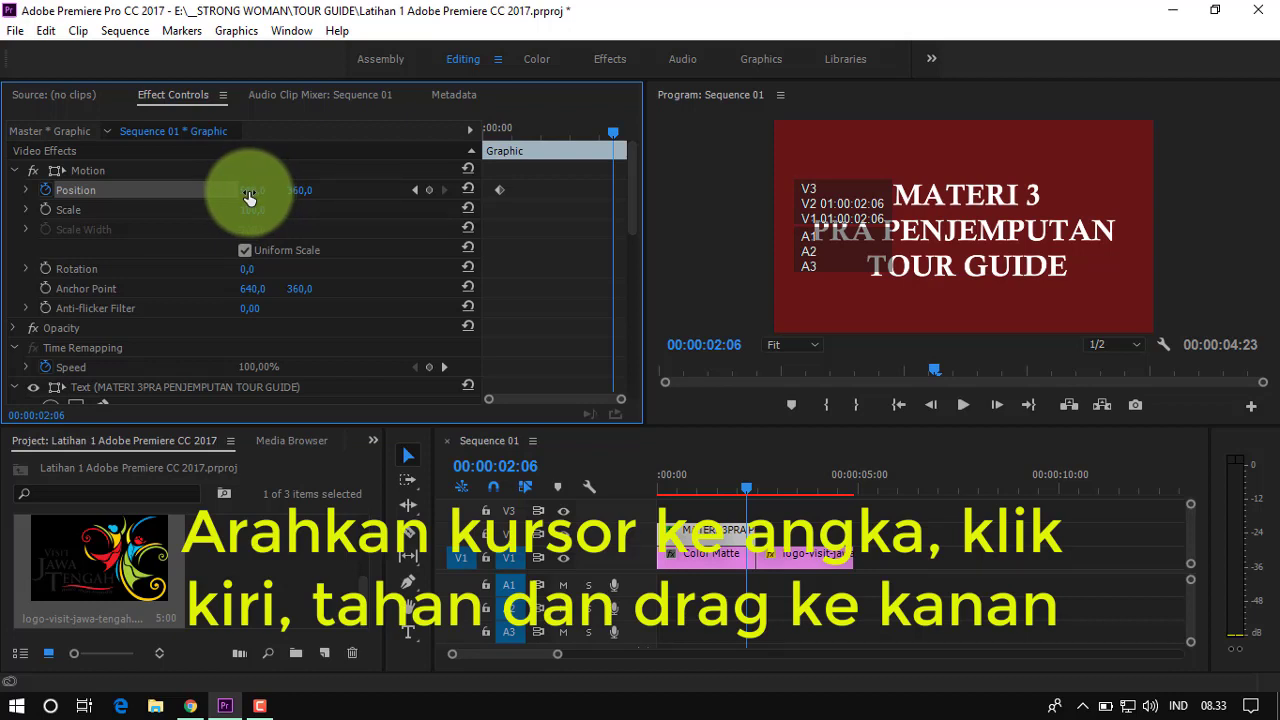
left_click(248, 192)
left_click_drag(252, 188, 1223, 194)
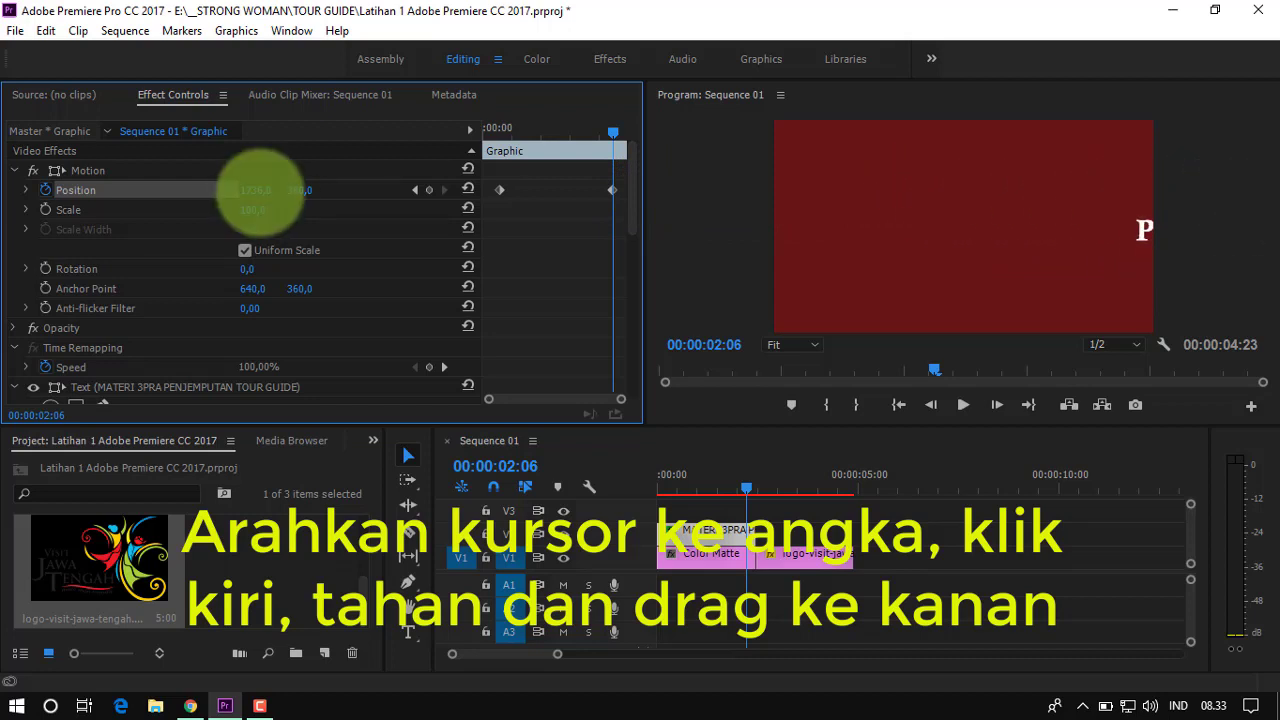
left_click_drag(257, 194, 325, 195)
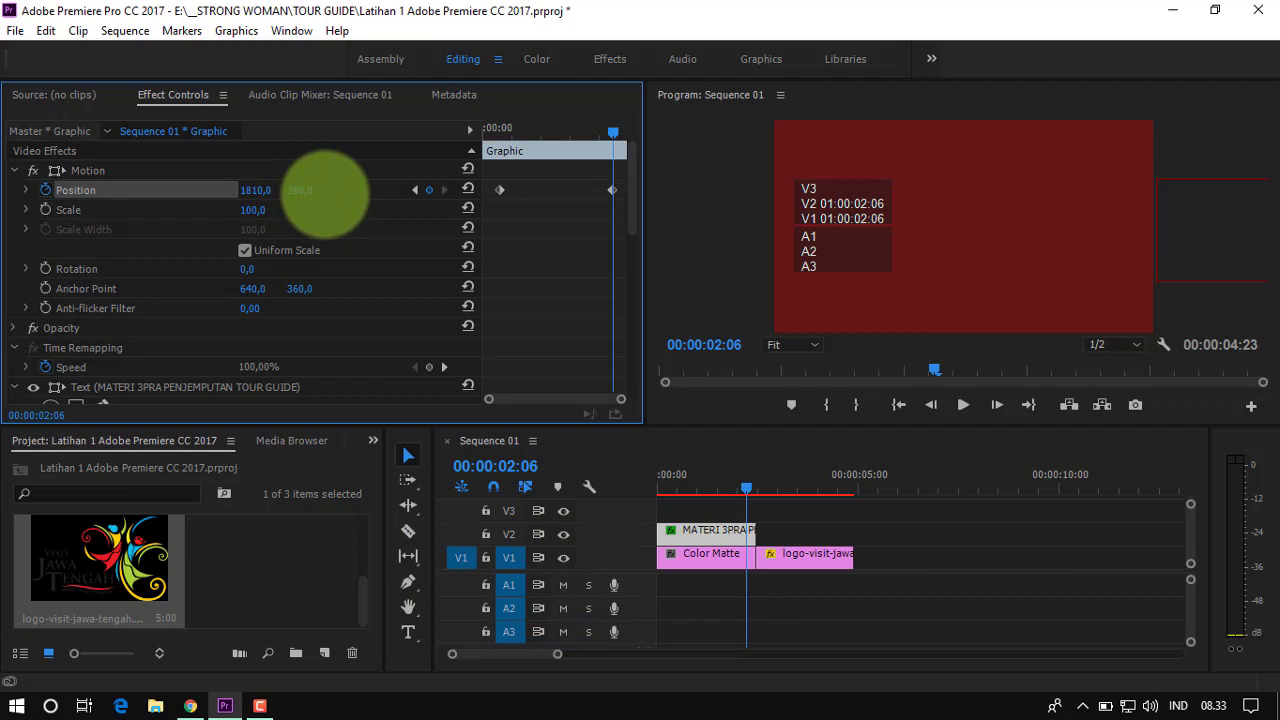
left_click_drag(325, 195, 325, 195)
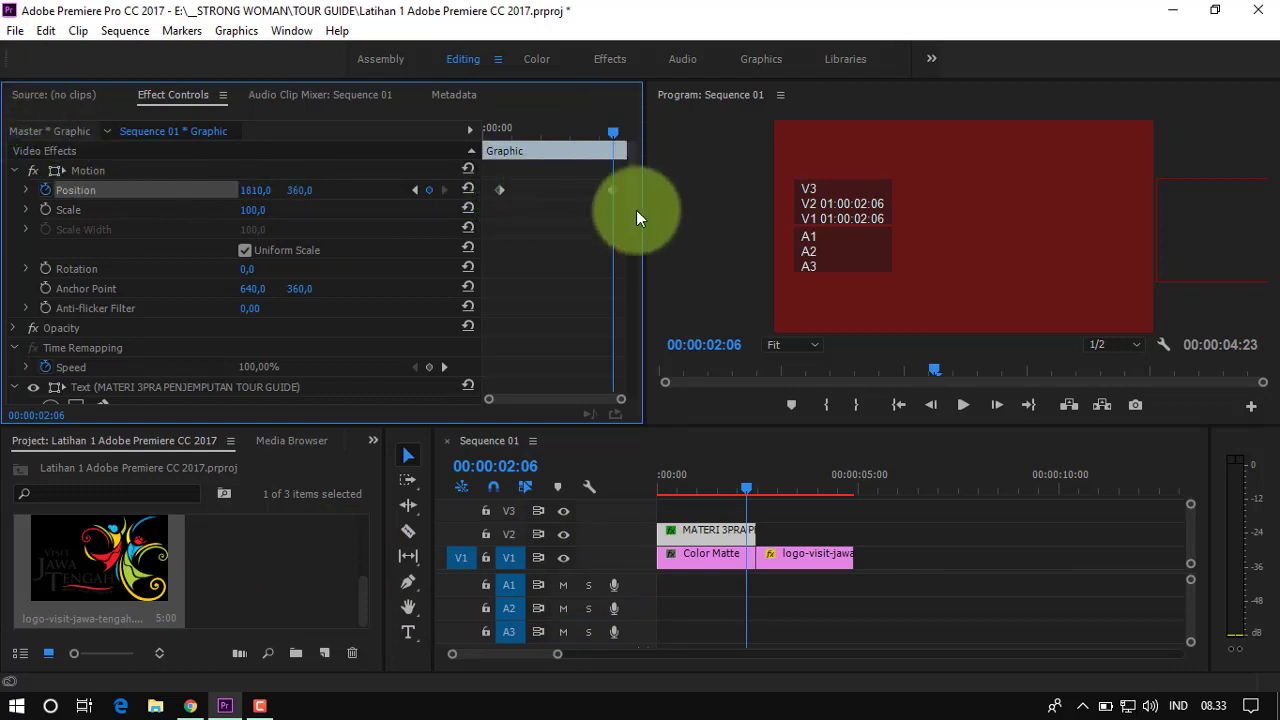
left_click_drag(746, 486, 639, 492)
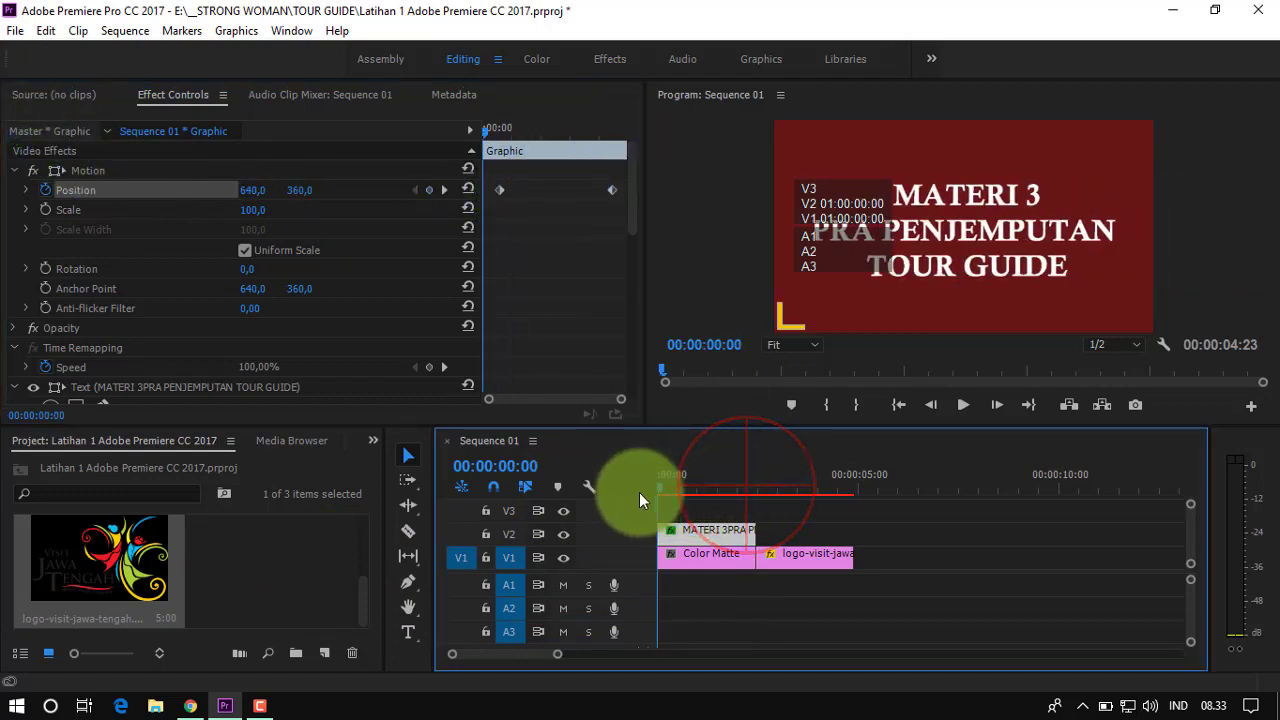
left_click(964, 405)
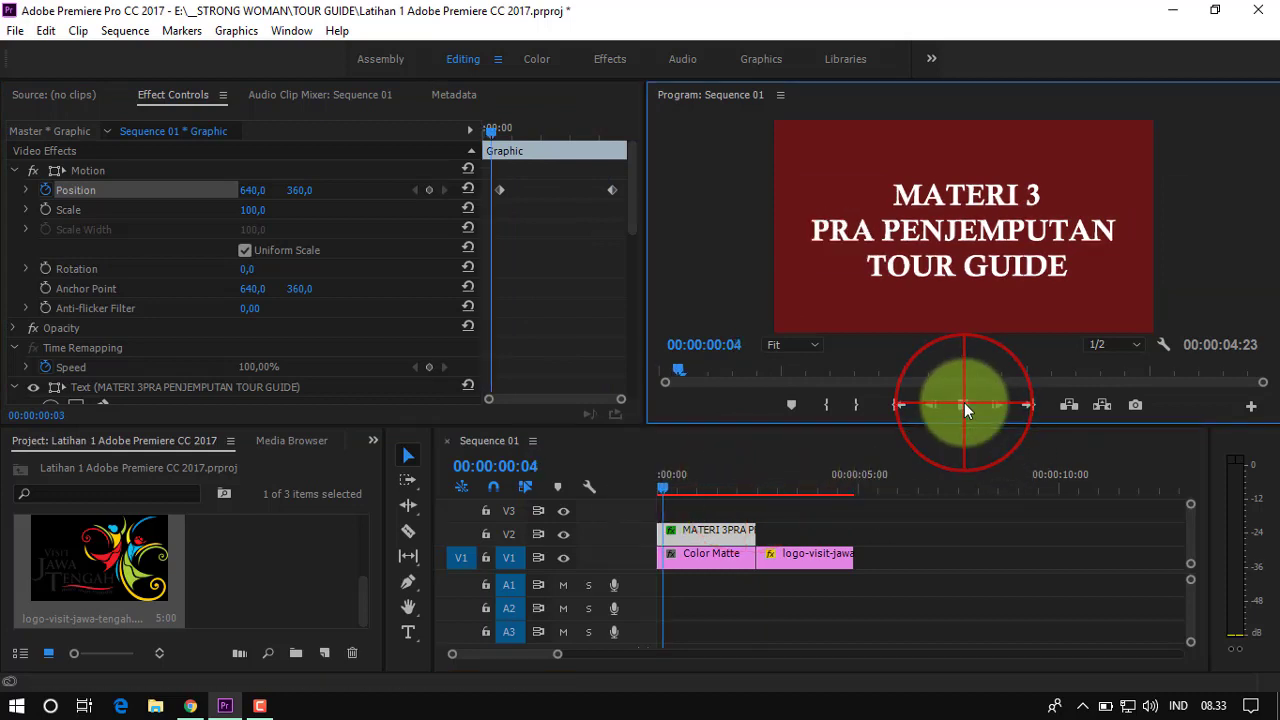